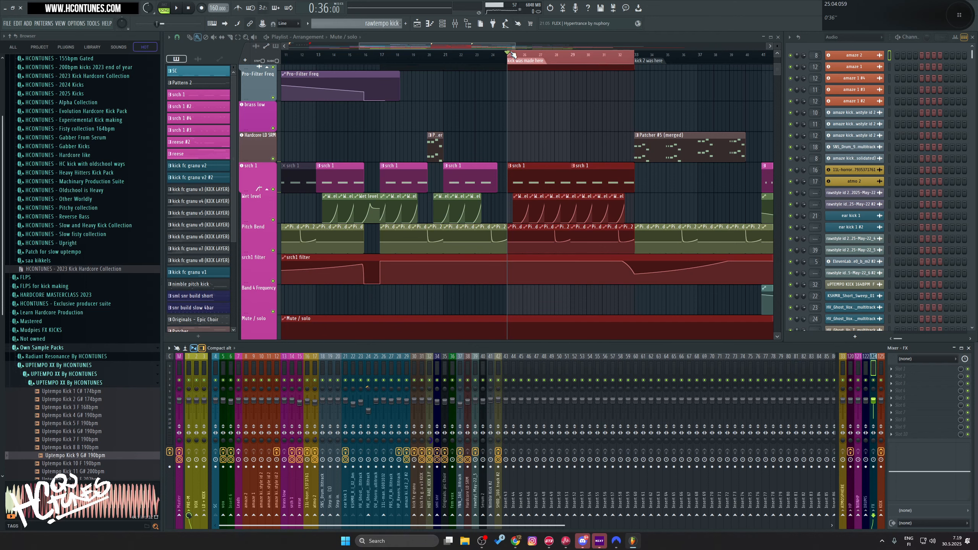
Step: Play the looped section with the ATMOSPHERE mixer bus selected, and inspect the two atmosphere insert tracks 16 and 17
scroll(520, 118, "up", 4)
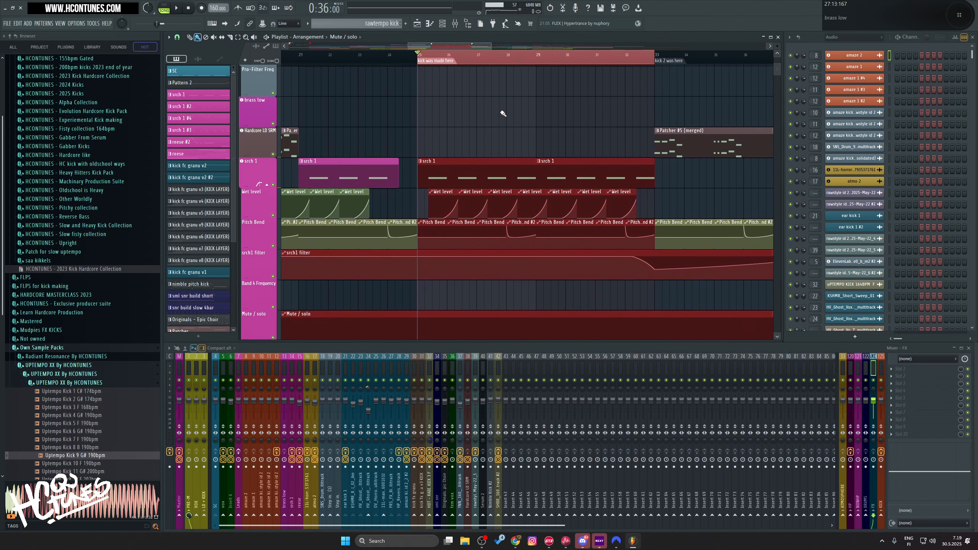
left_click(843, 372)
key("space")
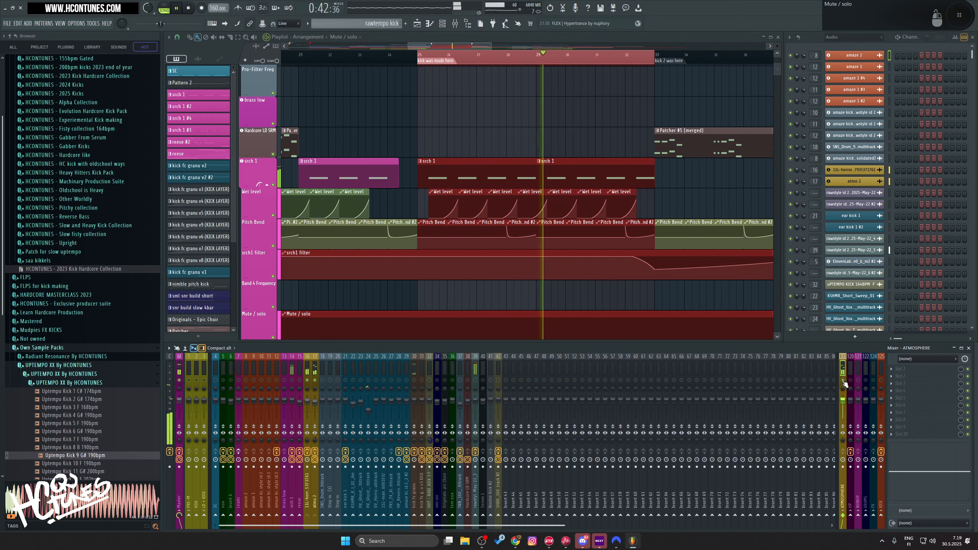
key("space")
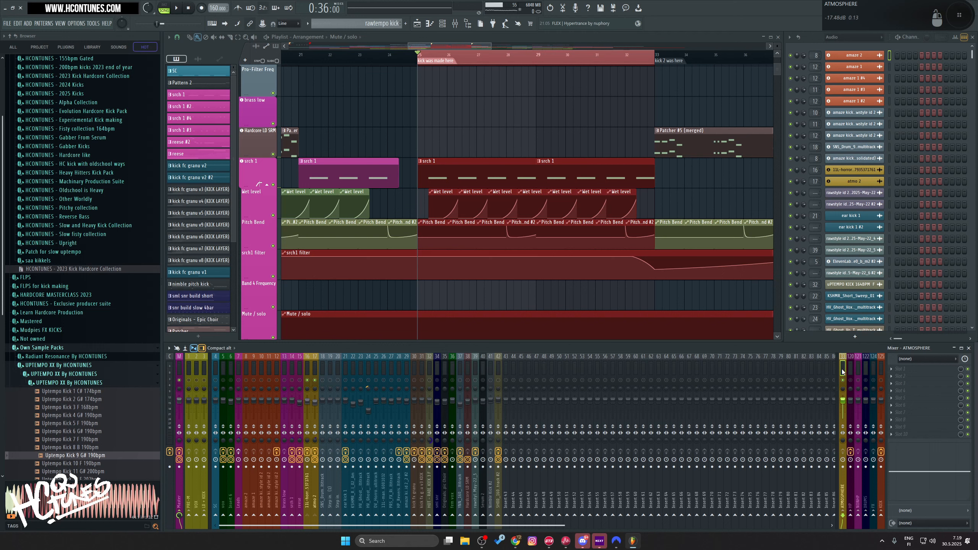
left_click(307, 369)
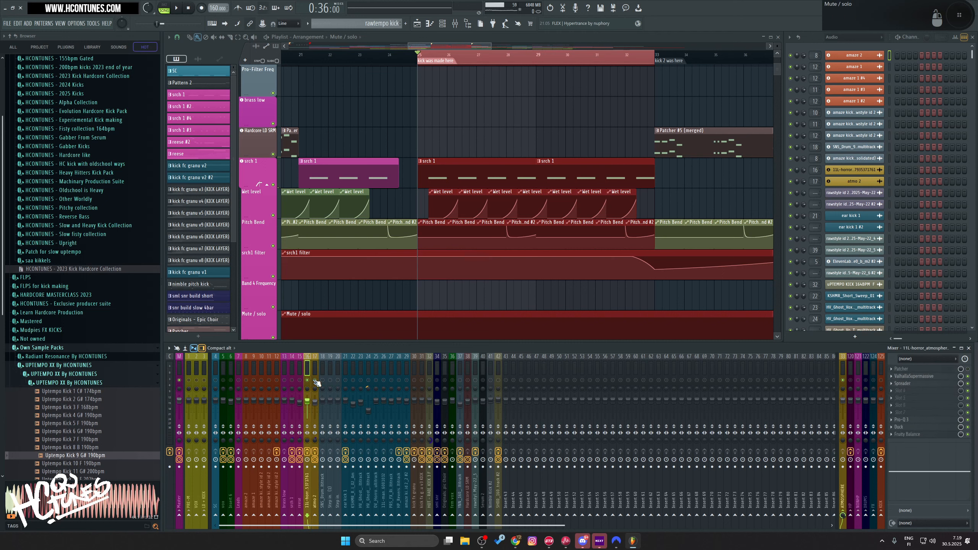
left_click(314, 372)
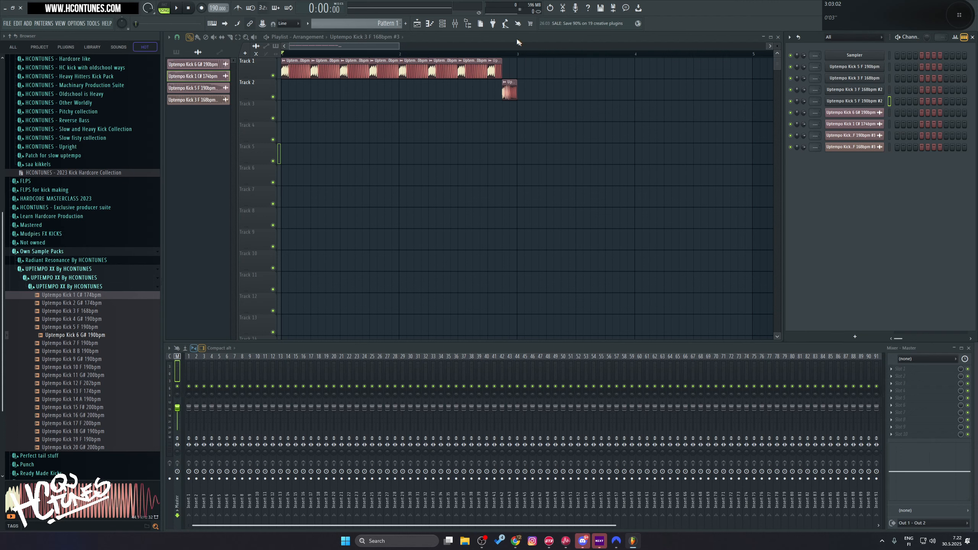
Step: Open the Uptempo Kick 5 F 190bpm sampler settings and add Uptempo Kick 6 G# 190bpm as a new sampler channel
scroll(520, 124, "up", 2)
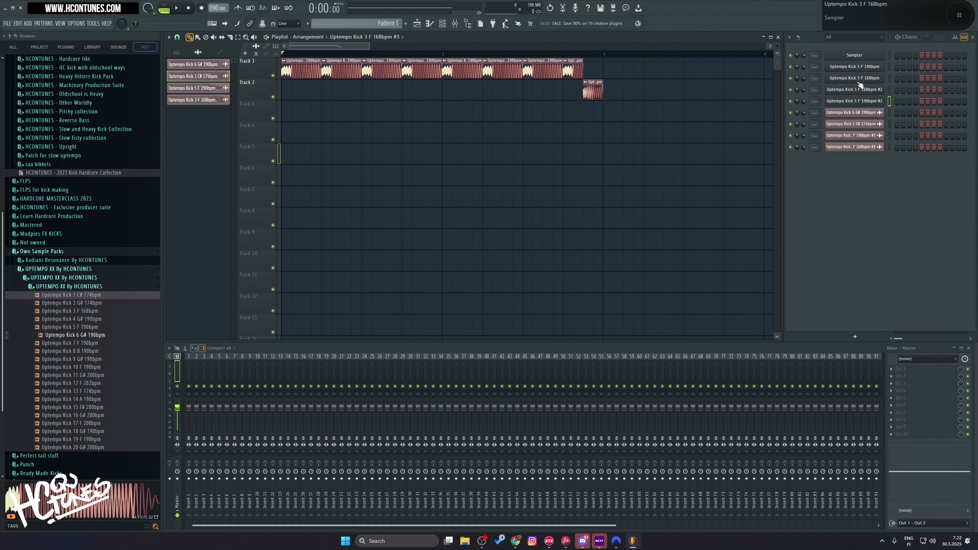
left_click(852, 67)
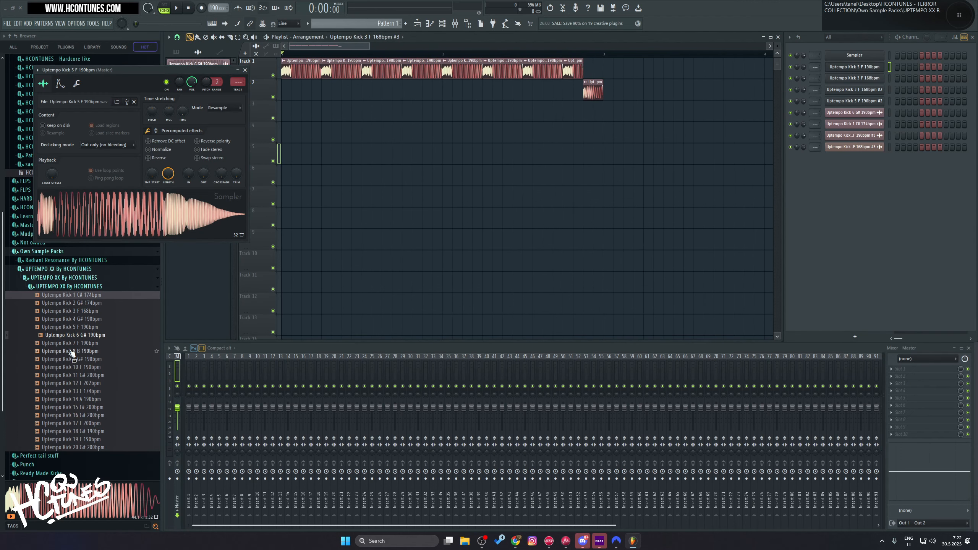
left_click_drag(70, 337, 866, 174)
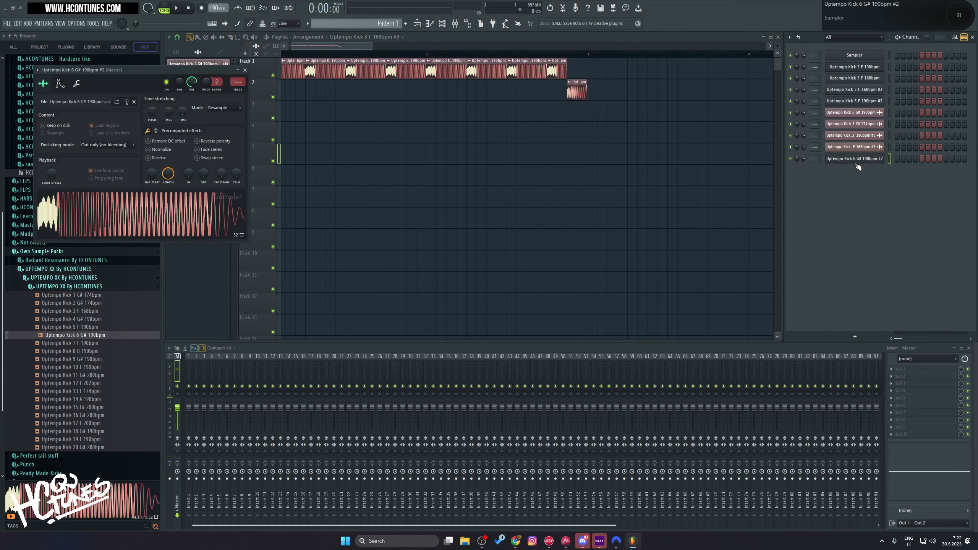
left_click_drag(123, 72, 827, 222)
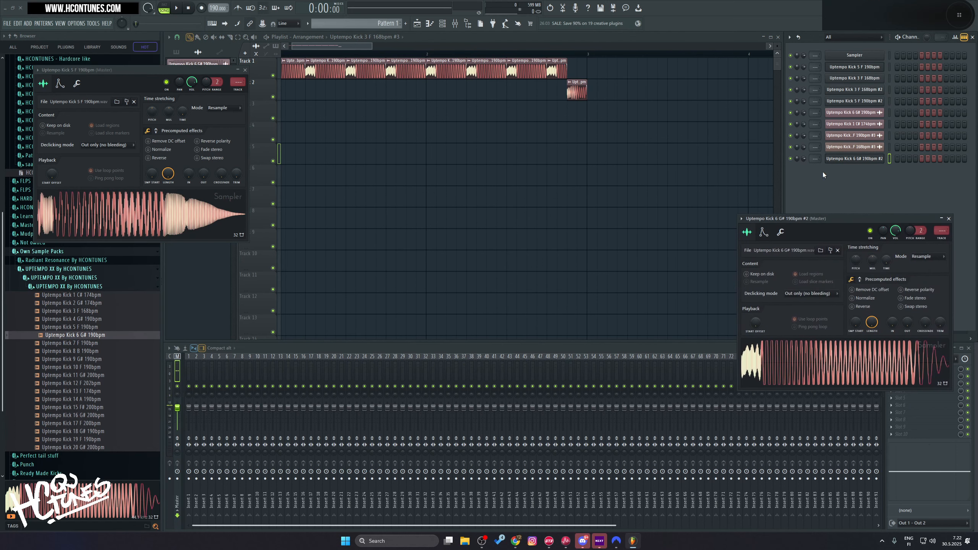
left_click(839, 159)
left_click(840, 160)
Step: Place the Uptempo Kick 6 G# sample in the playlist on Track 6 as an audio clip and delete the clip
left_click_drag(810, 371, 637, 167)
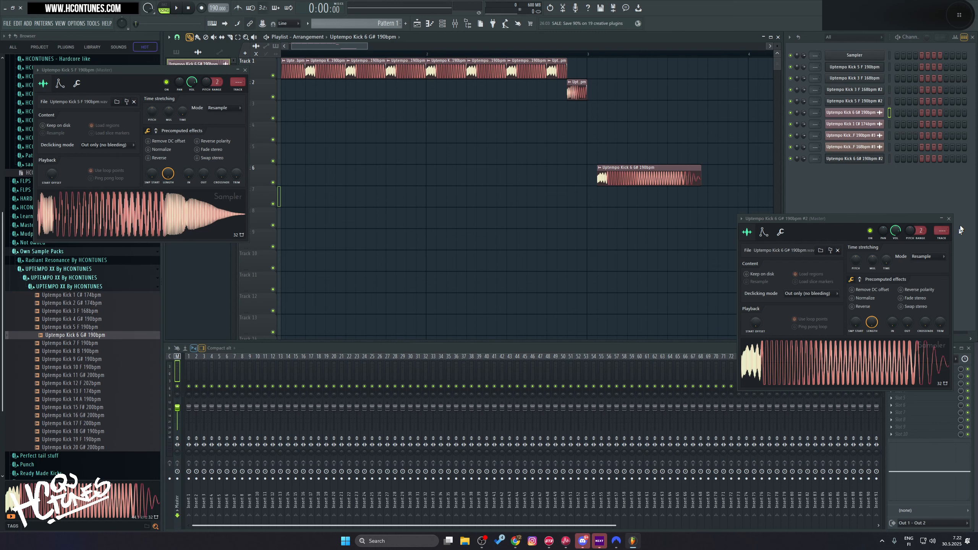
left_click(949, 219)
right_click(640, 174)
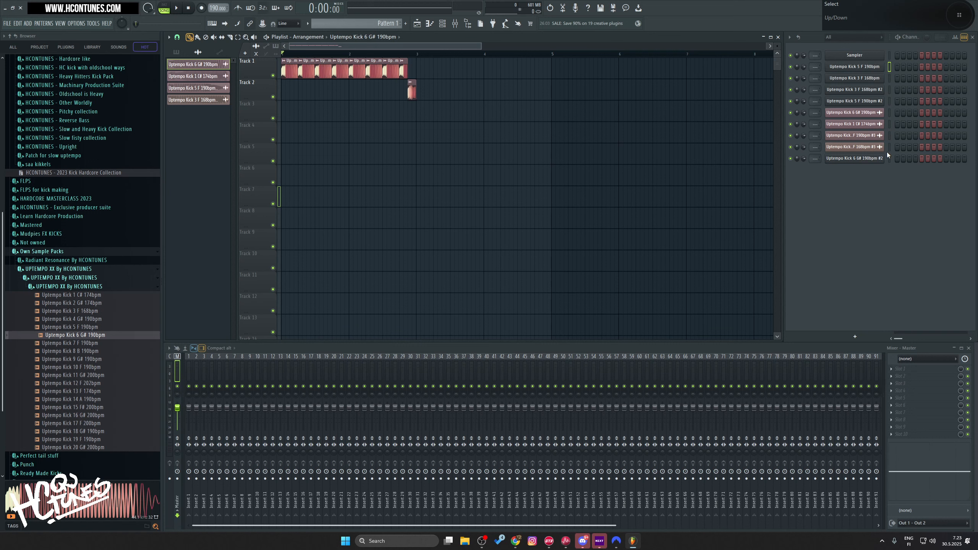
Step: Purge the unused audio clips from the project and set the channel display filter to All
left_click(94, 24)
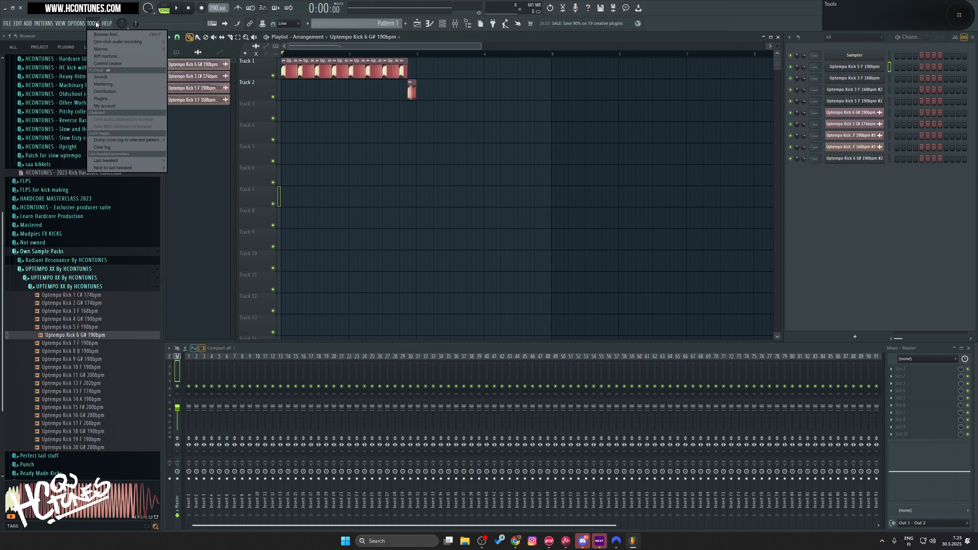
mouse_move(120, 49)
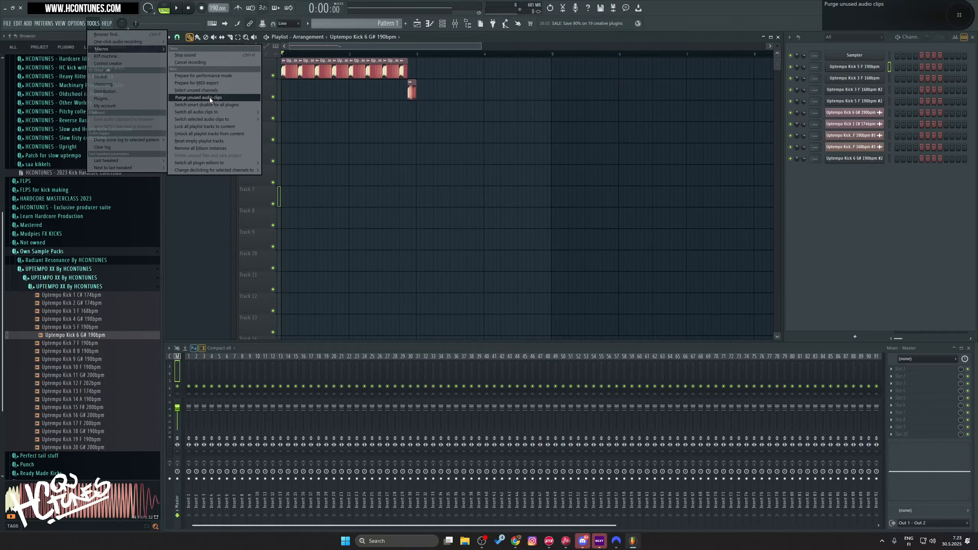
left_click(267, 140)
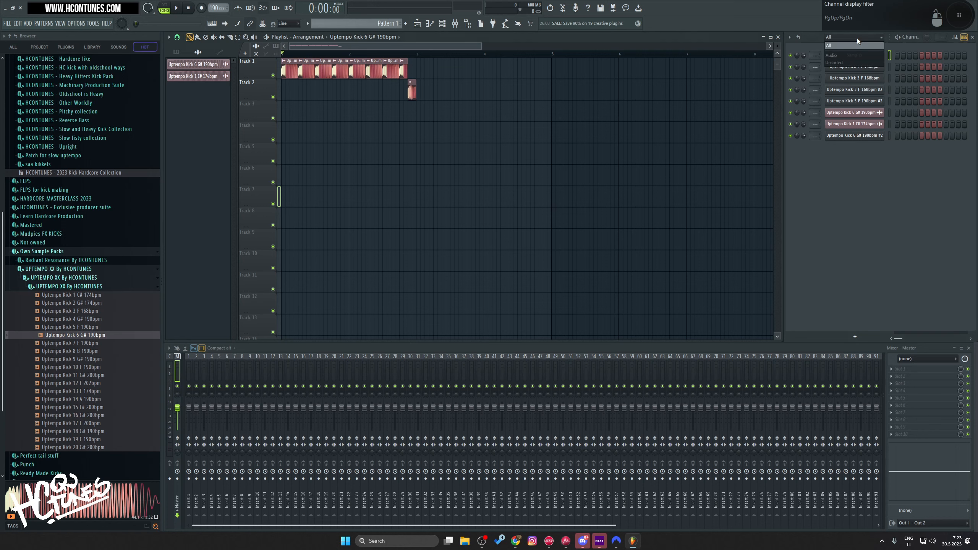
left_click(856, 45)
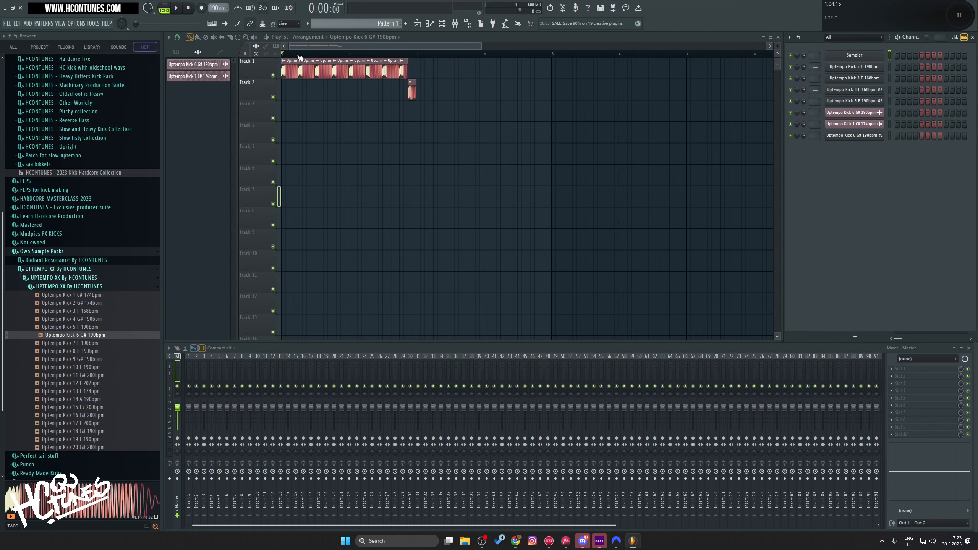
Step: Play the kick pattern from the start and replay it from the clip on Track 2
scroll(300, 57, "up", 3)
key("space")
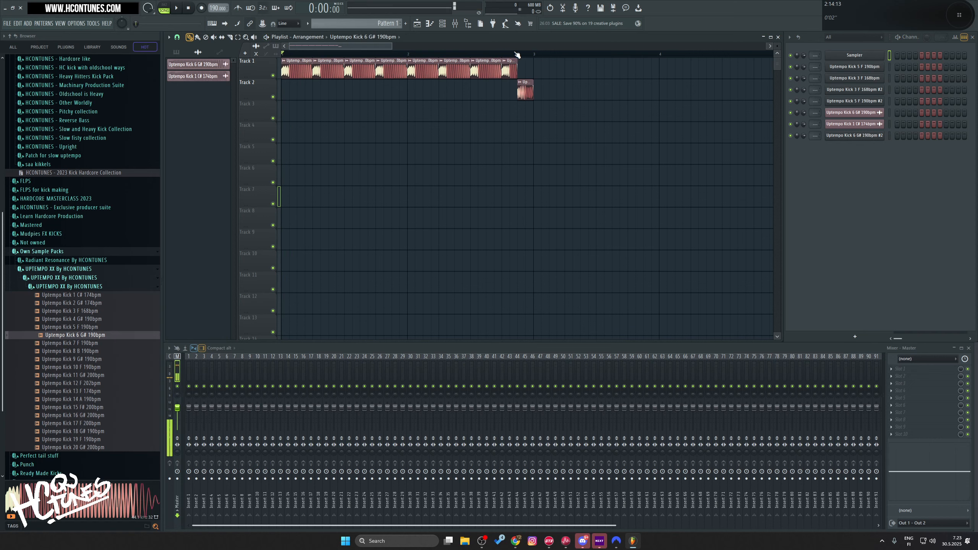
left_click(517, 55)
key("space")
key("space")
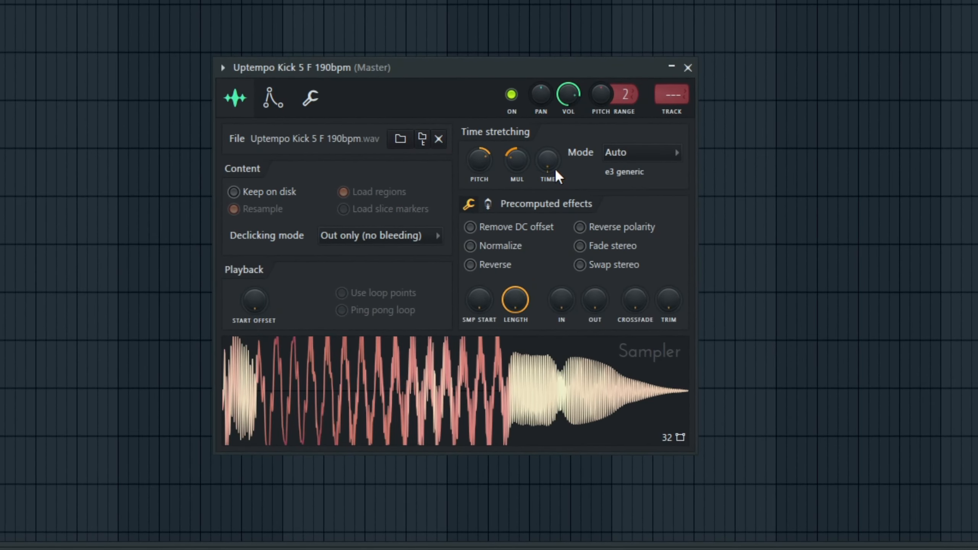
Step: Try different time-stretch multiplier and pitch amounts on Uptempo Kick 5 F, and reset its time, multiplier and pitch to their defaults
right_click(547, 166)
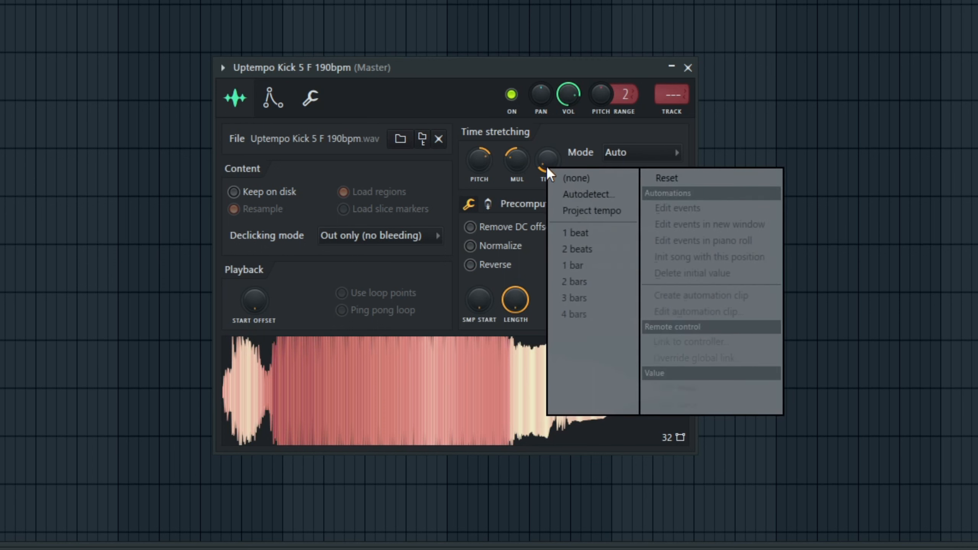
left_click(676, 178)
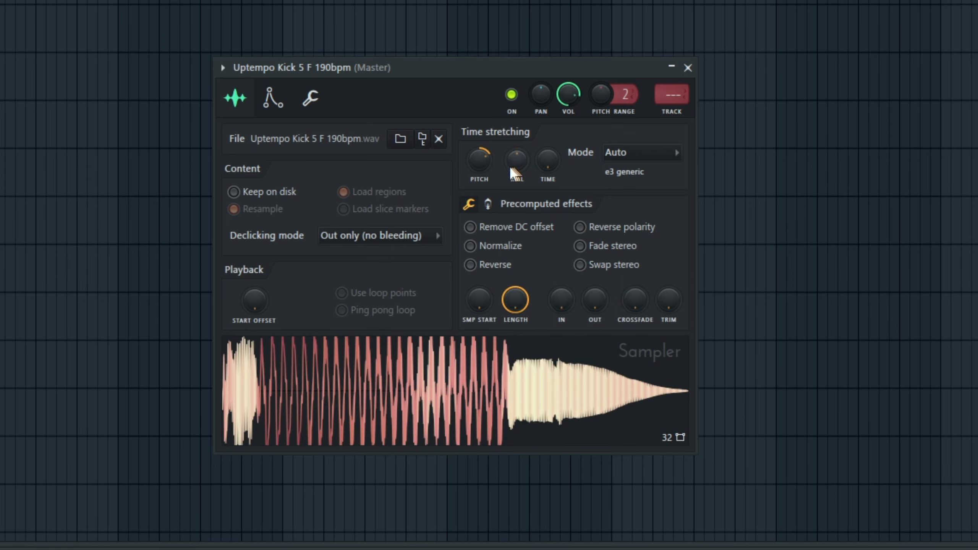
left_click_drag(516, 161, 516, 135)
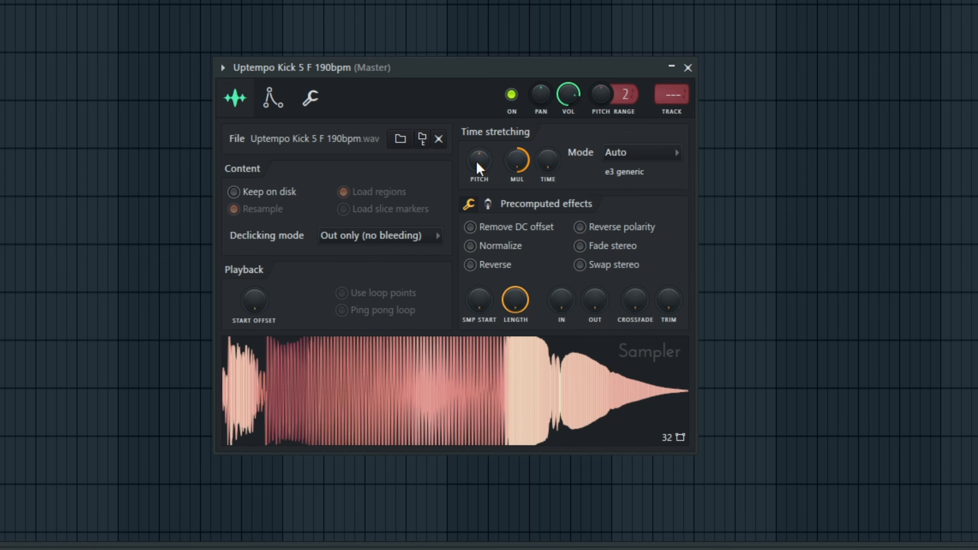
left_click_drag(478, 165, 479, 183)
left_click(479, 165, "alt")
left_click(514, 161, "alt")
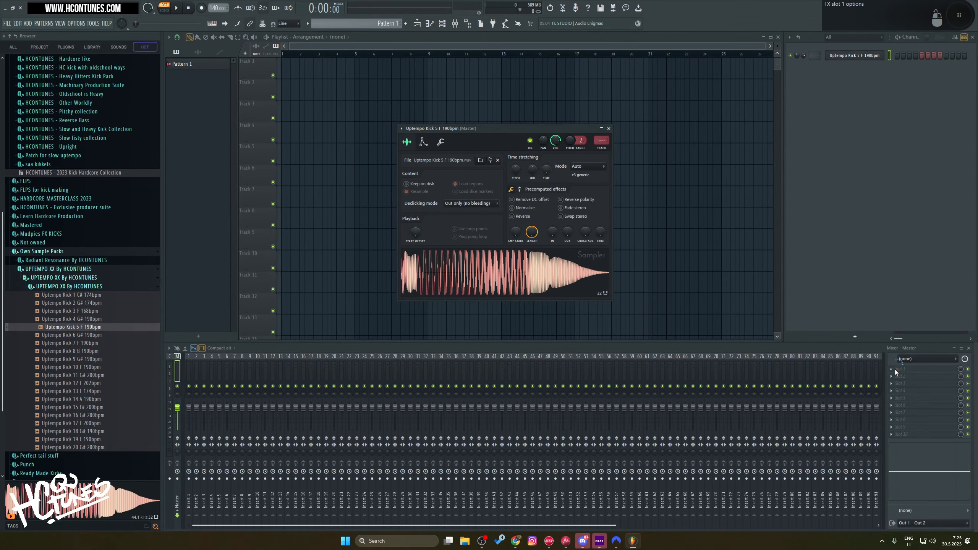
Step: Add Fruity Parametric EQ 2 to the first effect slot of the Master track
middle_click(894, 369)
type("eq")
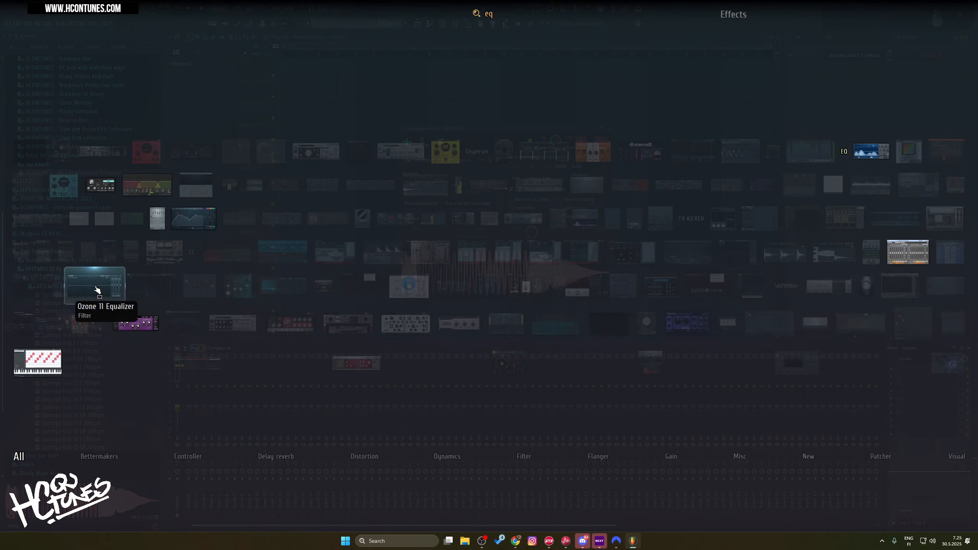
left_click(194, 220)
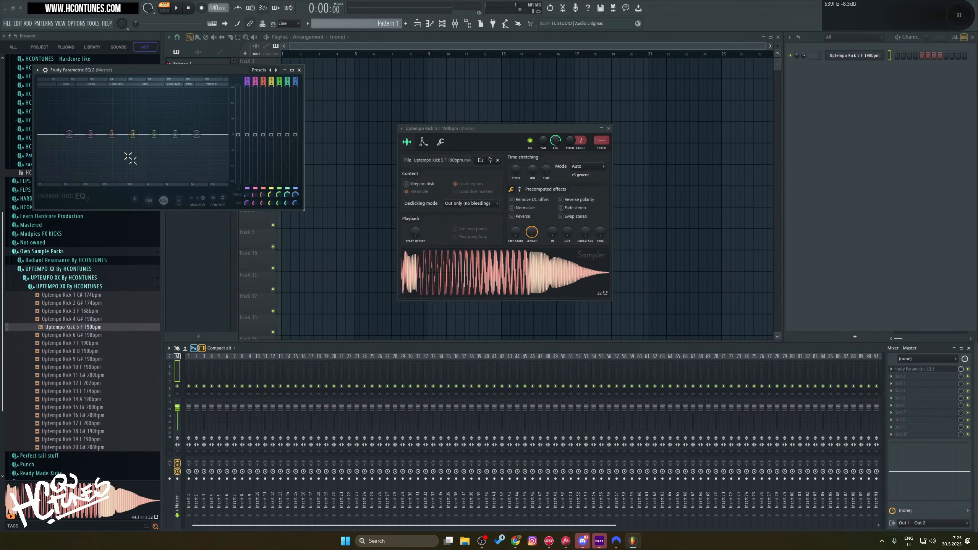
Step: Try an EQ curve with bands 3 and 6 boosted and band 5 cut, and reset those bands
left_click_drag(111, 134, 115, 109)
left_click_drag(154, 134, 183, 114)
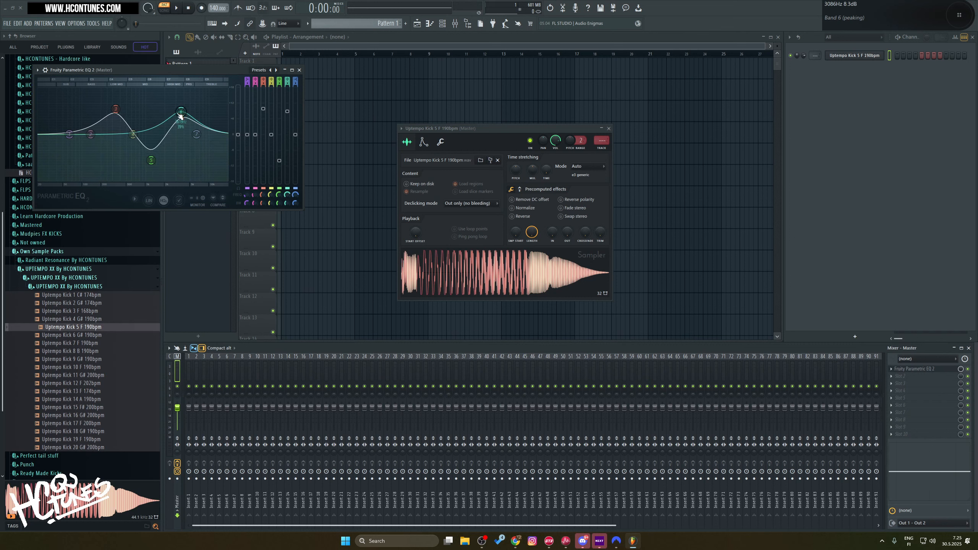
left_click(182, 114, "alt")
left_click(117, 111, "alt")
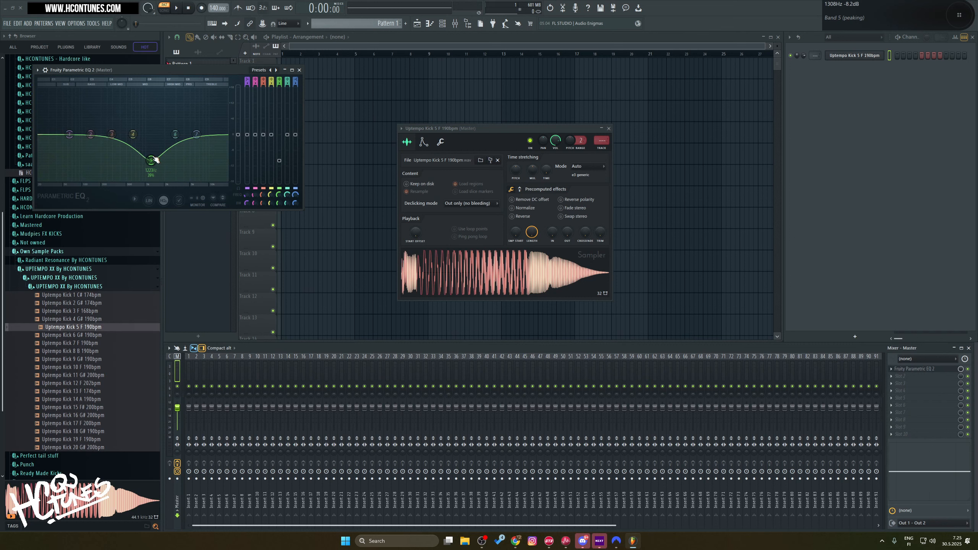
left_click(152, 161, "alt")
Step: Try further EQ curves with band 2 boosted and bands 4 and 5 cut, and reset the bands
left_click_drag(133, 135, 173, 161)
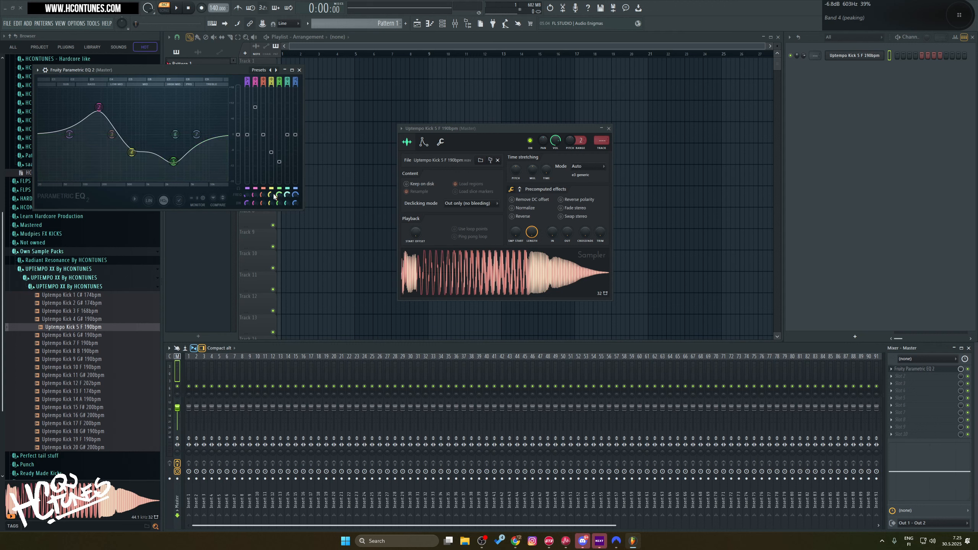
left_click(279, 161, "alt")
left_click(271, 152, "alt")
left_click_drag(133, 135, 143, 181)
left_click_drag(174, 134, 153, 112)
left_click(153, 112, "alt")
left_click(99, 107, "alt")
left_click(146, 182, "alt")
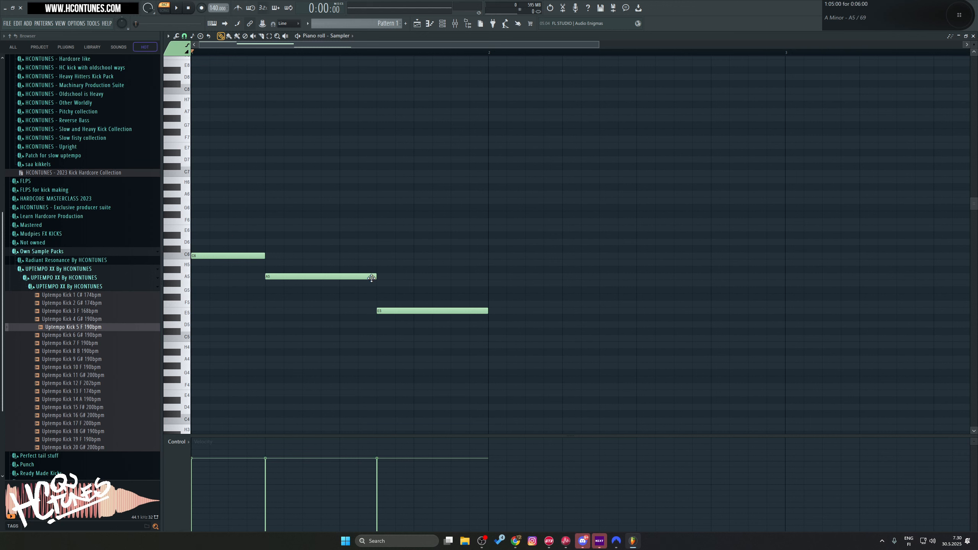
Step: Lengthen the A5 note to eight steps with the E5 note starting at its end, and shorten A5 again
left_click_drag(374, 278, 411, 278)
left_click_drag(376, 312, 417, 314)
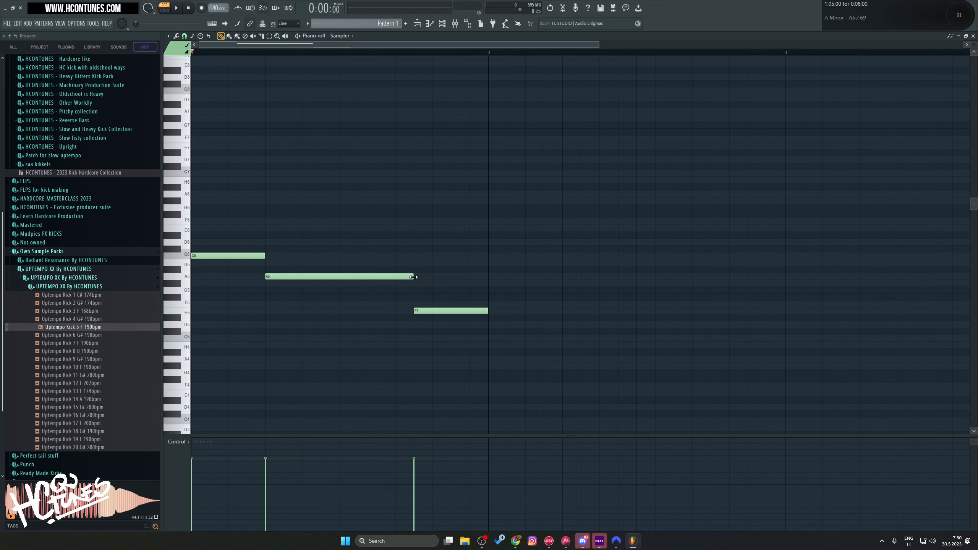
left_click_drag(413, 276, 322, 278)
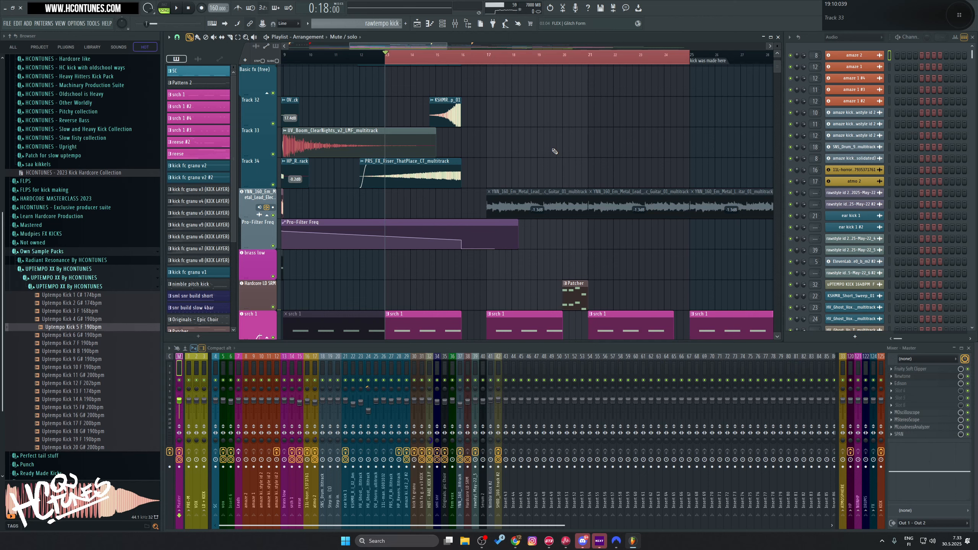
Step: Play the looped section from bar 13 and listen to the lead and its wet level and pitch bend automation
scroll(554, 151, "down", 2)
left_click_drag(435, 173, 494, 171)
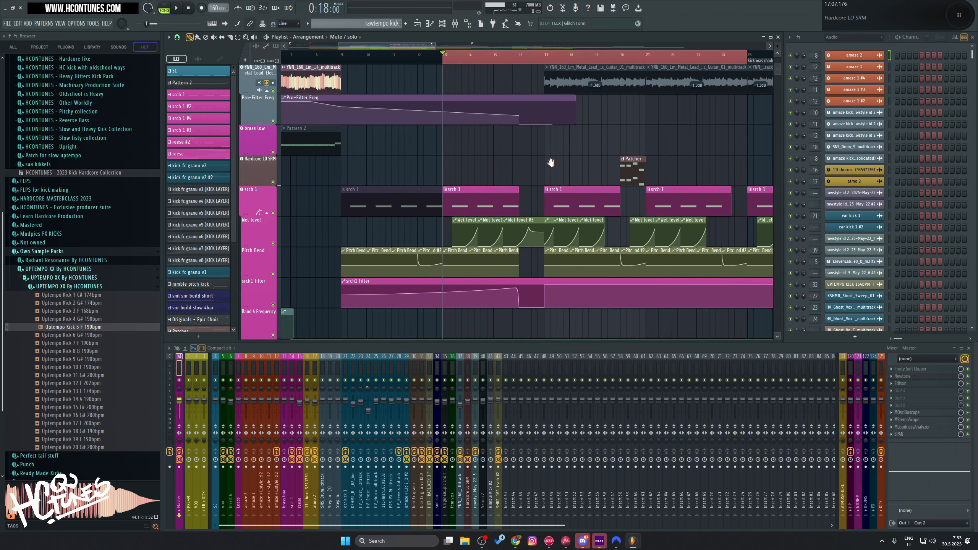
left_click_drag(551, 162, 526, 175)
scroll(432, 236, "up", 2)
scroll(433, 235, "down", 3)
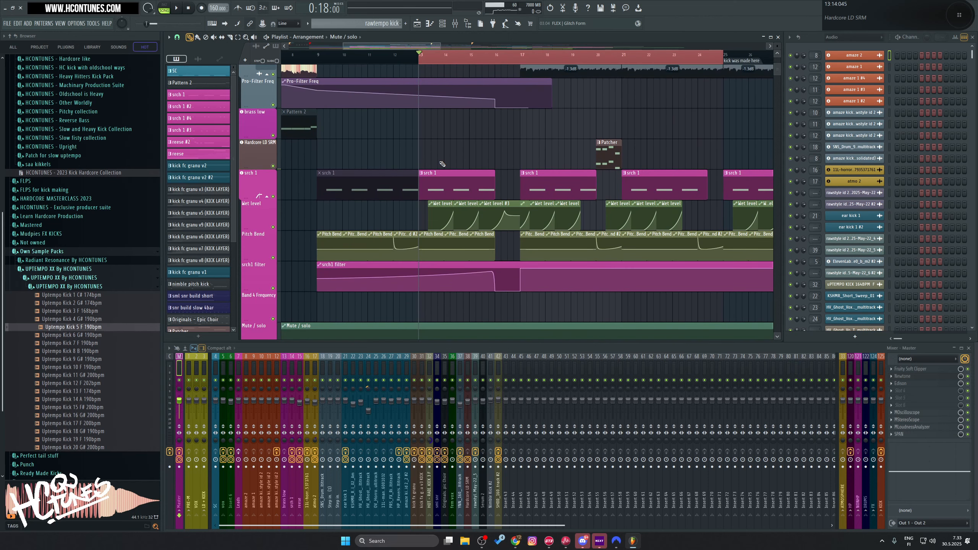
key("space")
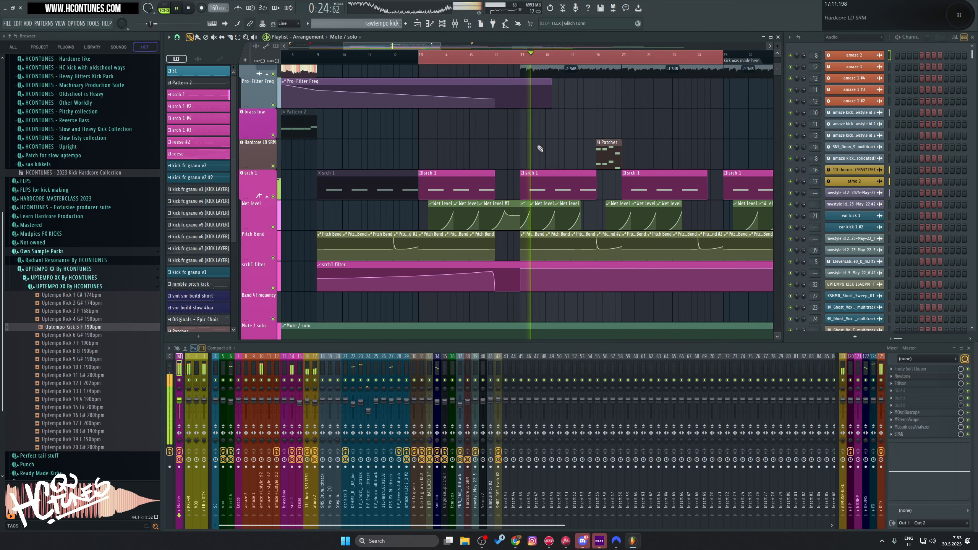
scroll(523, 57, "up", 3)
key("space")
Step: Select bar 17 in the playlist timeline and insert one bar of empty space there across all tracks
left_click(481, 56)
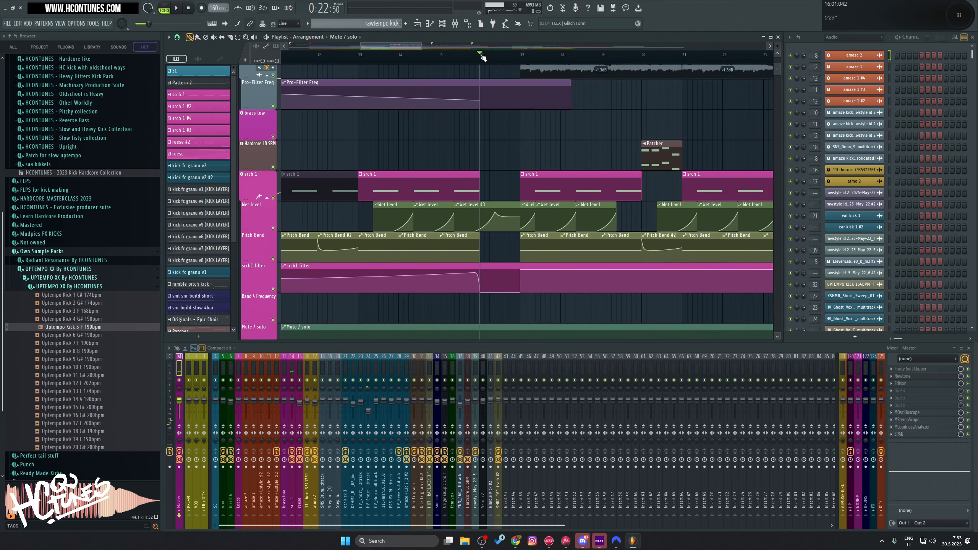
scroll(481, 56, "up", 2)
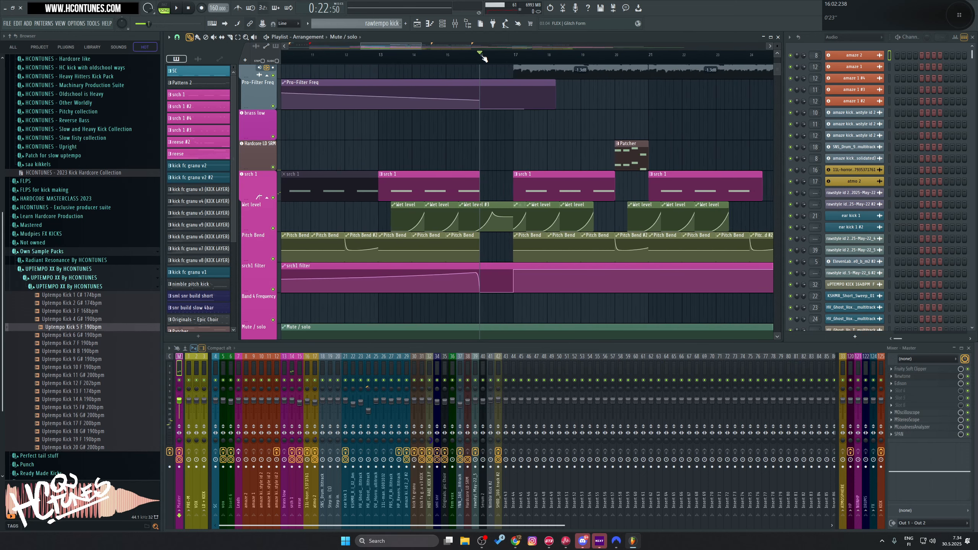
scroll(520, 175, "down", 6)
scroll(518, 171, "down", 2)
scroll(492, 110, "up", 2)
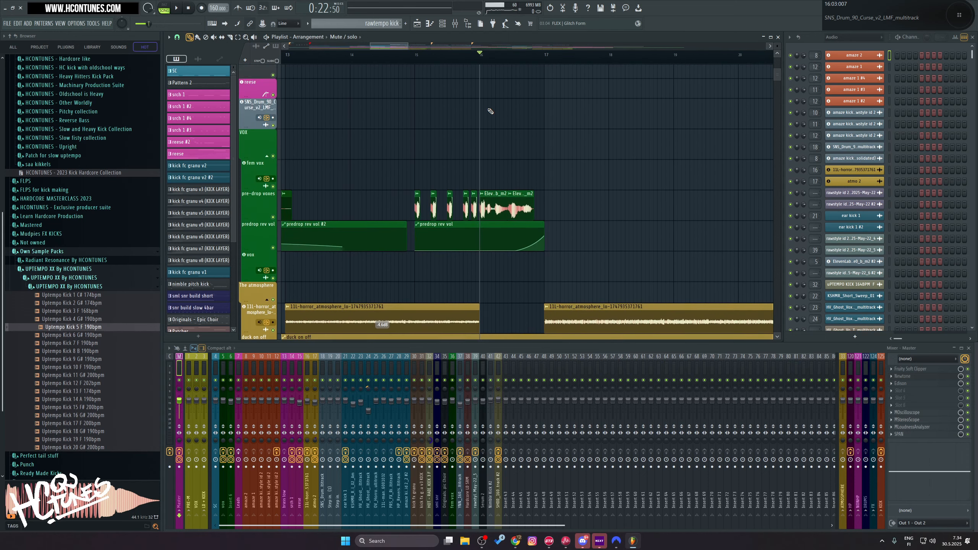
left_click_drag(520, 121, 463, 149)
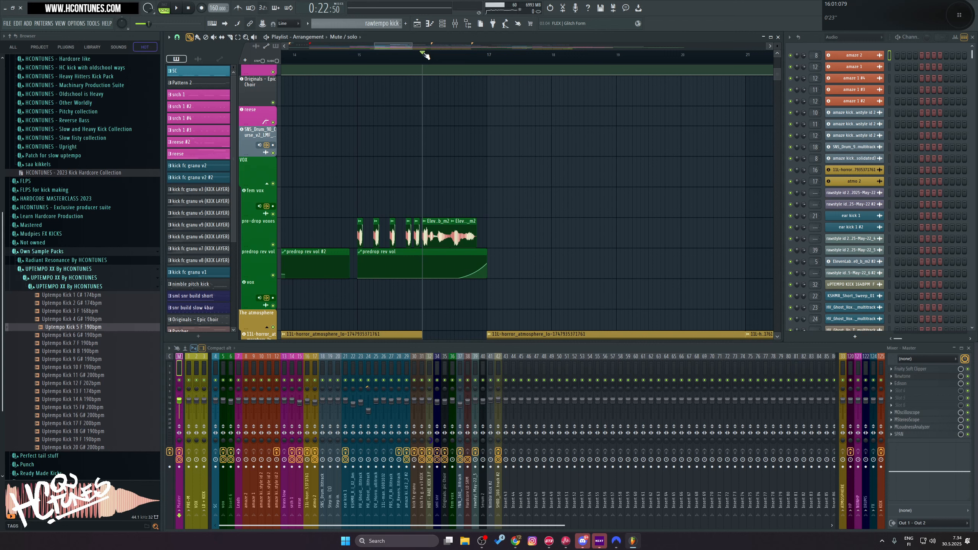
left_click_drag(425, 56, 489, 56)
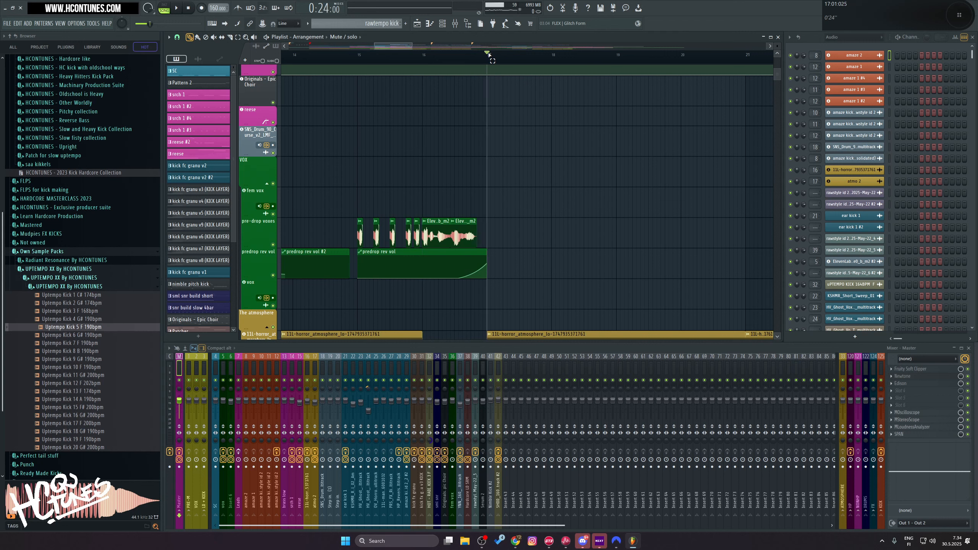
left_click_drag(489, 56, 555, 56)
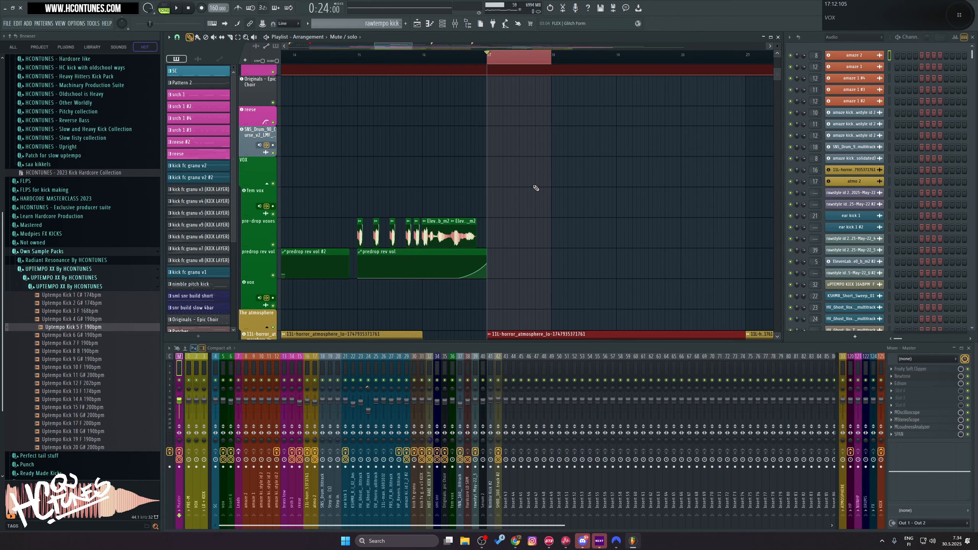
key("Delete")
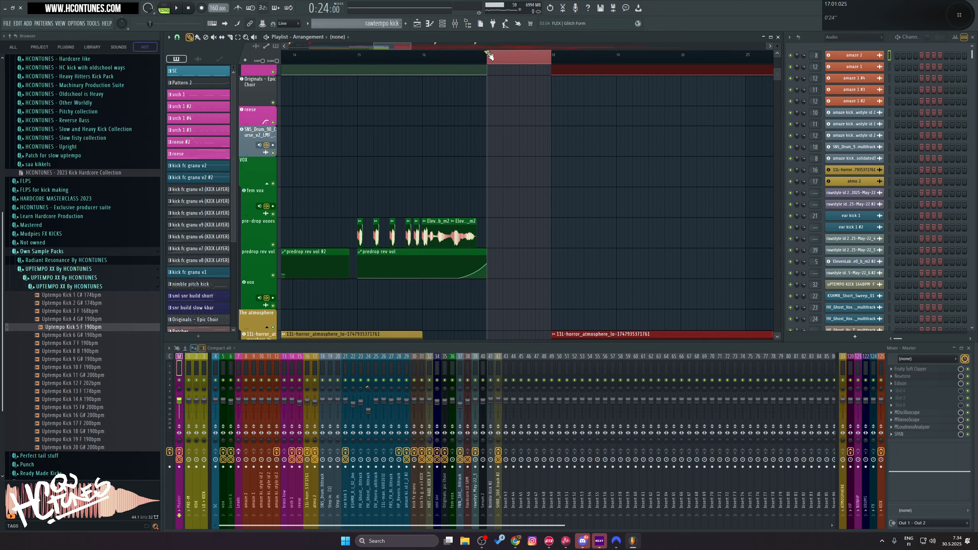
Step: Enlarge the playlist, clear the clip selection, and examine the empty bar at bar 17 across all tracks
scroll(489, 54, "down", 4)
key("Return")
scroll(581, 211, "down", 5)
scroll(581, 210, "up", 3)
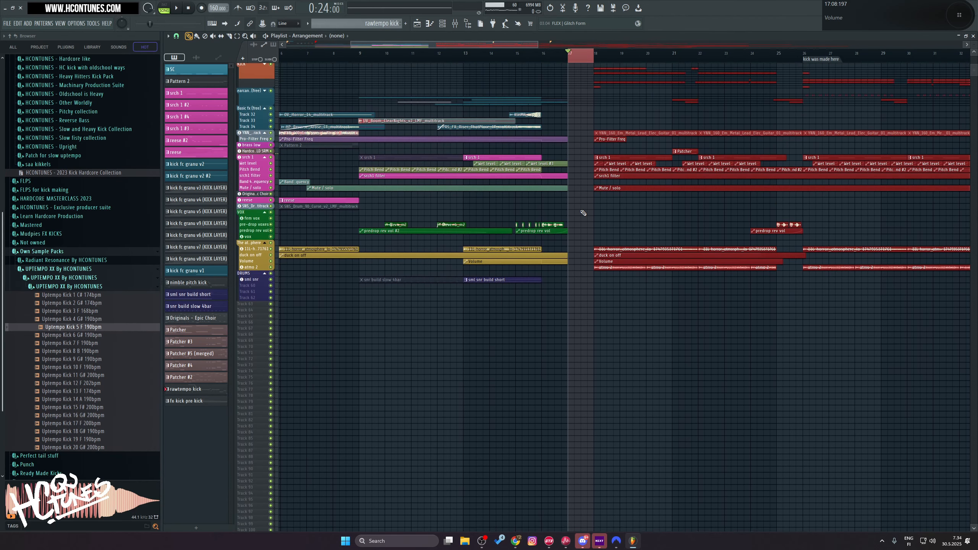
scroll(581, 211, "up", 3)
left_click(582, 165, "ctrl")
left_click_drag(606, 163, 519, 166)
left_click(448, 56)
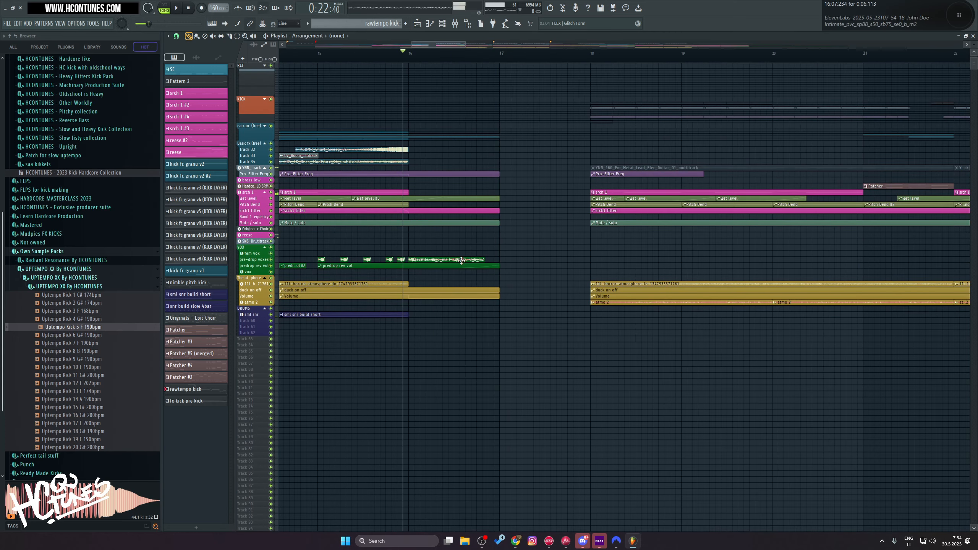
scroll(497, 256, "up", 5)
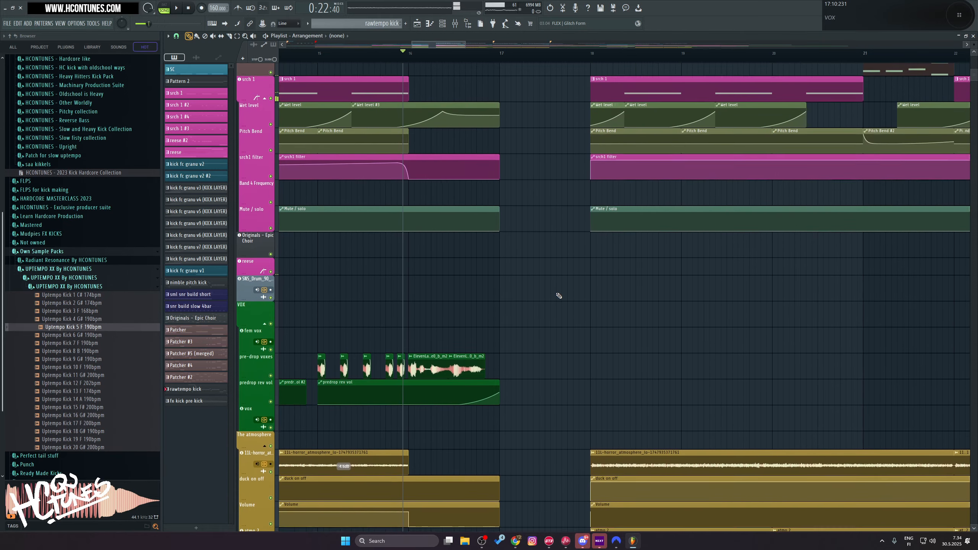
scroll(559, 295, "down", 2)
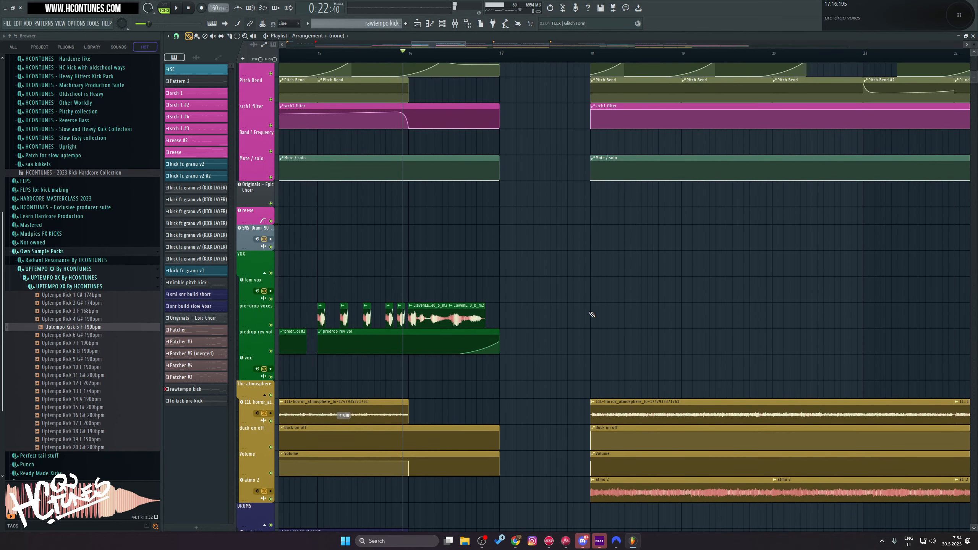
scroll(593, 315, "up", 7)
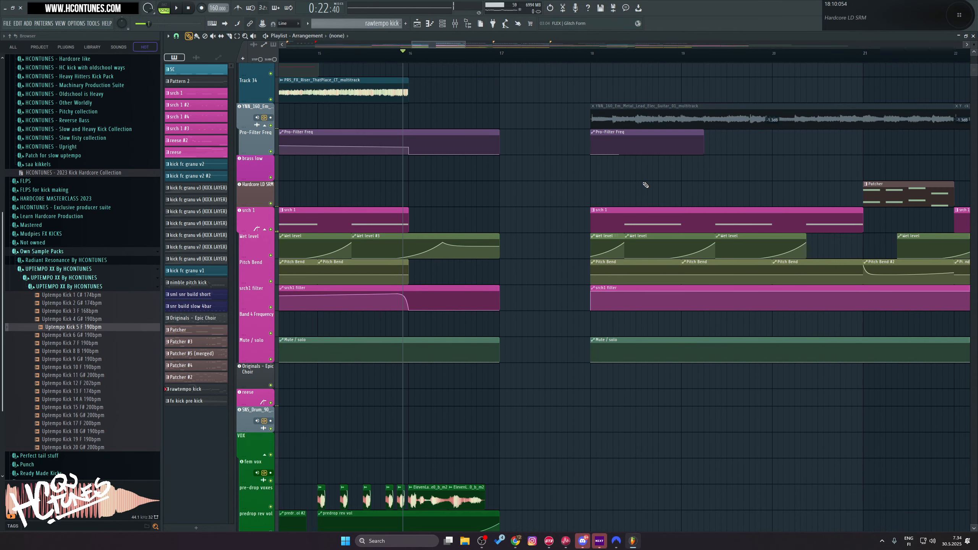
Step: Set the playhead at bar 17 and place a copy of the last pre-drop vocal clip there
left_click(501, 53)
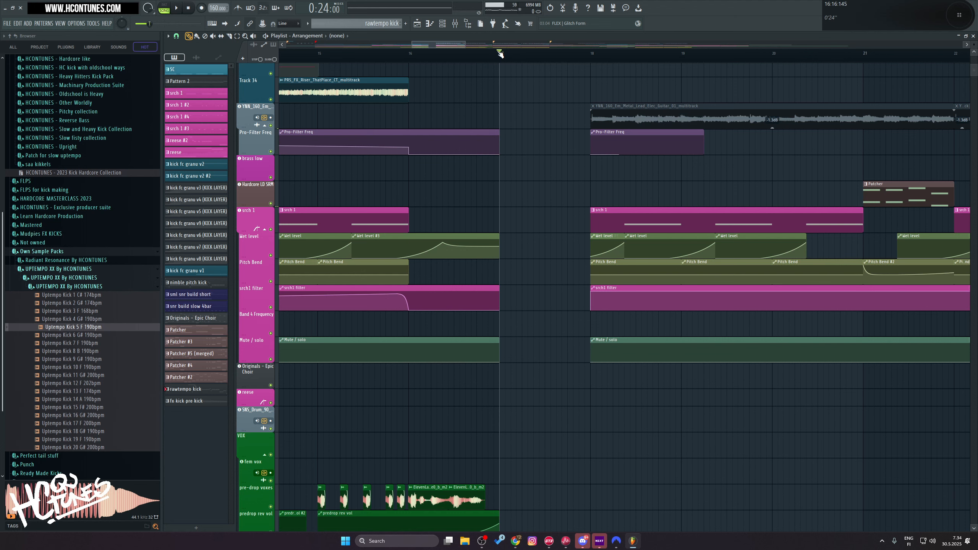
scroll(501, 53, "down", 2)
left_click(479, 499)
left_click(499, 497)
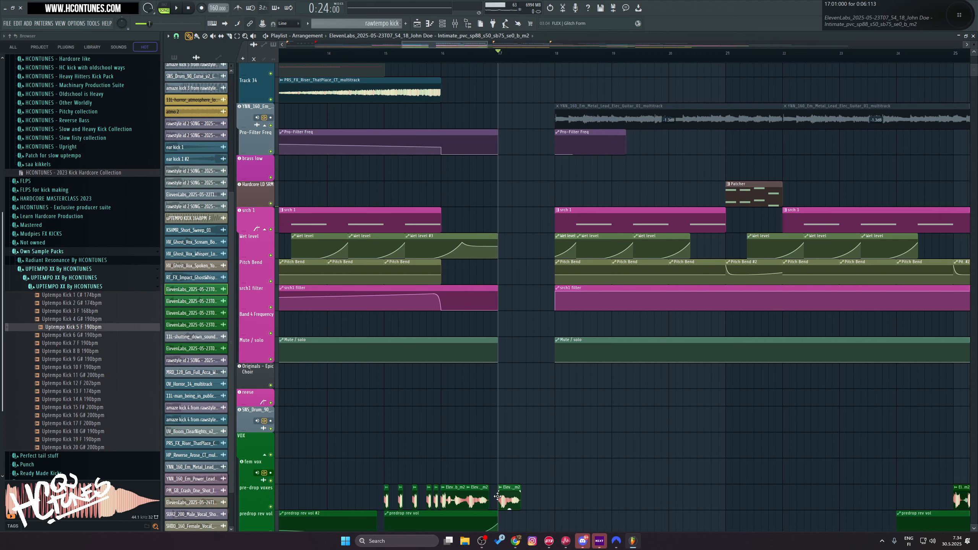
scroll(497, 497, "down", 2)
scroll(515, 131, "up", 5)
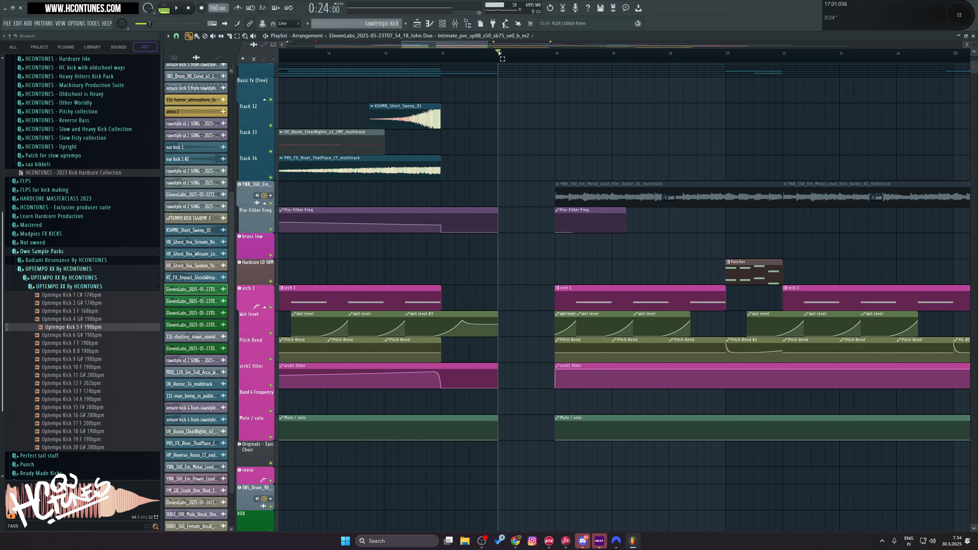
Step: Select bar 17 and delete that bar of space from all tracks, and deselect the shifted clips
left_click_drag(500, 53, 564, 62)
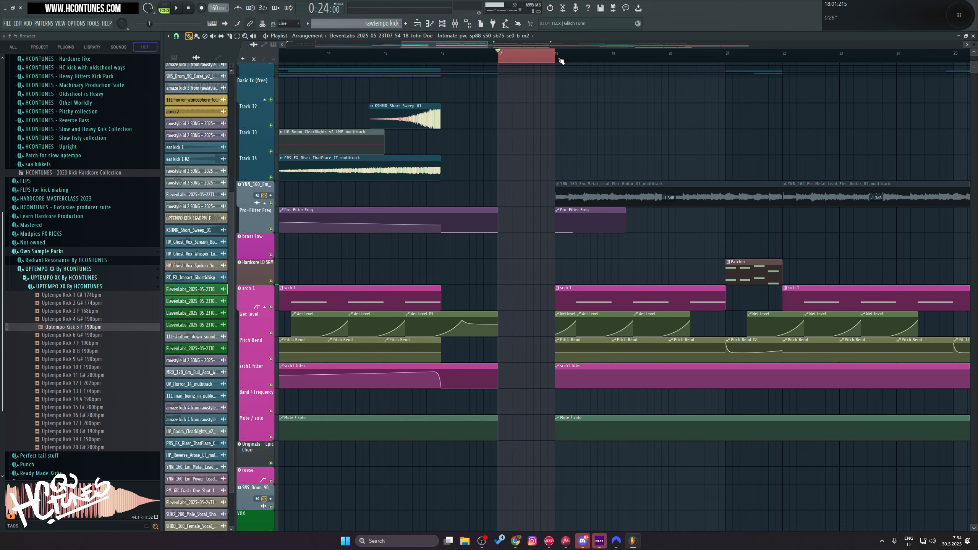
key("ctrl+Delete")
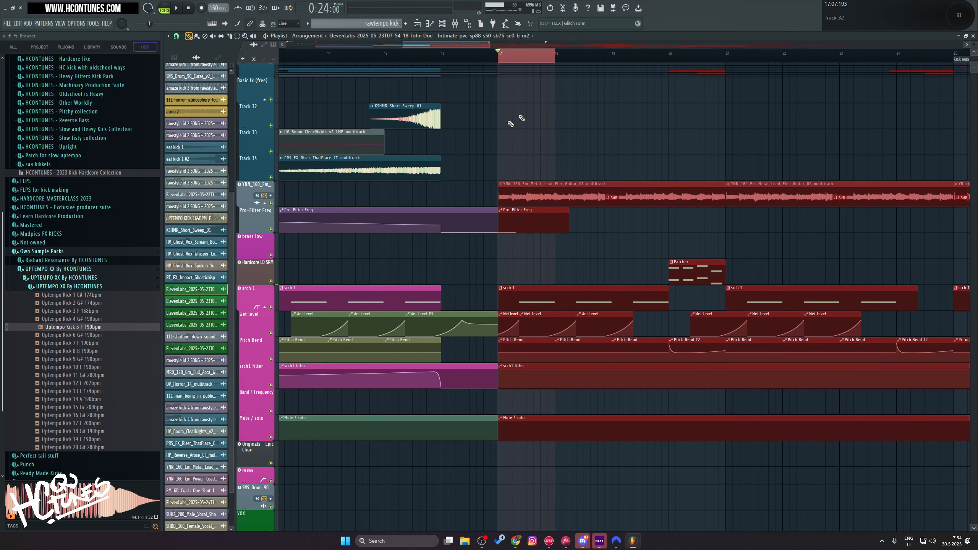
scroll(510, 120, "down", 4)
left_click(441, 58)
key("ctrl+d")
scroll(441, 58, "down", 2)
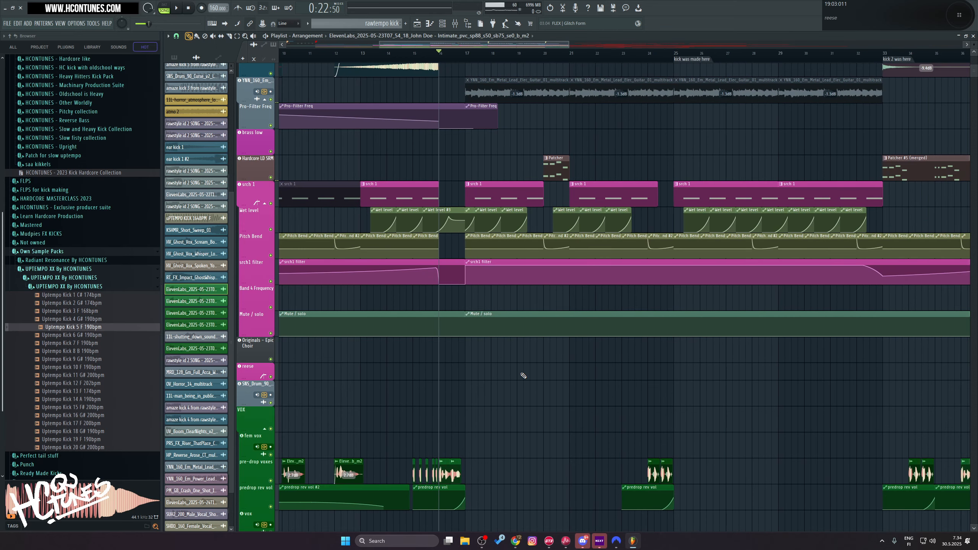
scroll(526, 368, "down", 6)
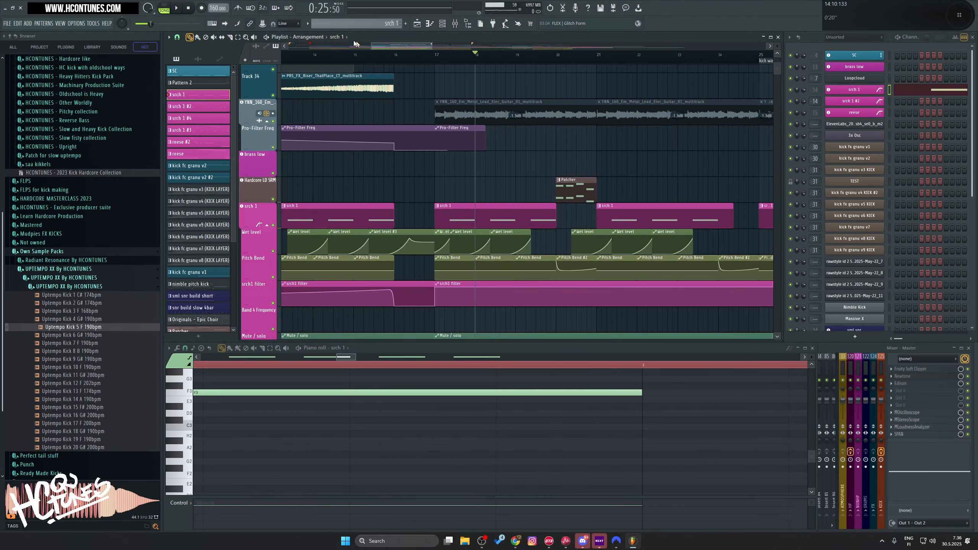
Step: Clone the current playlist arrangement and name the copy "drop 1 editing"
left_click(311, 37)
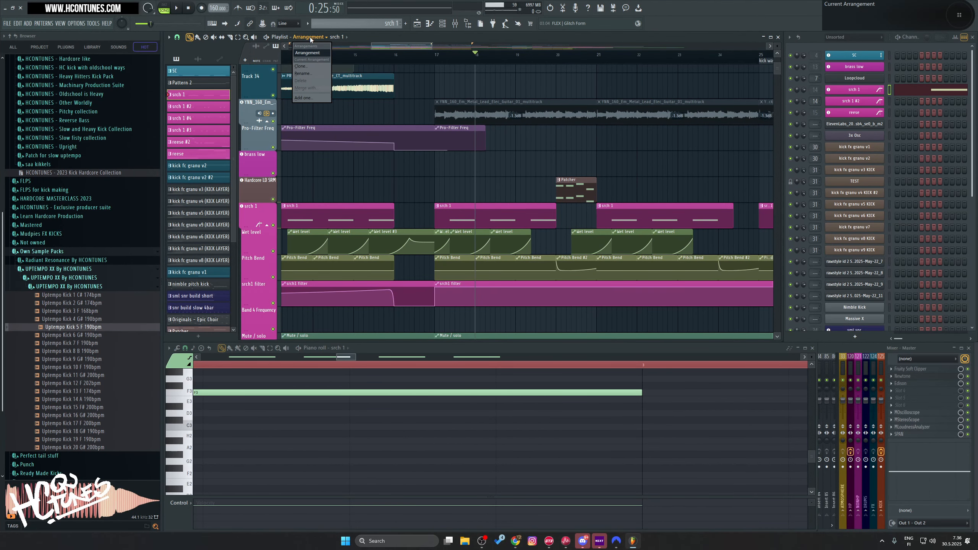
left_click(303, 66)
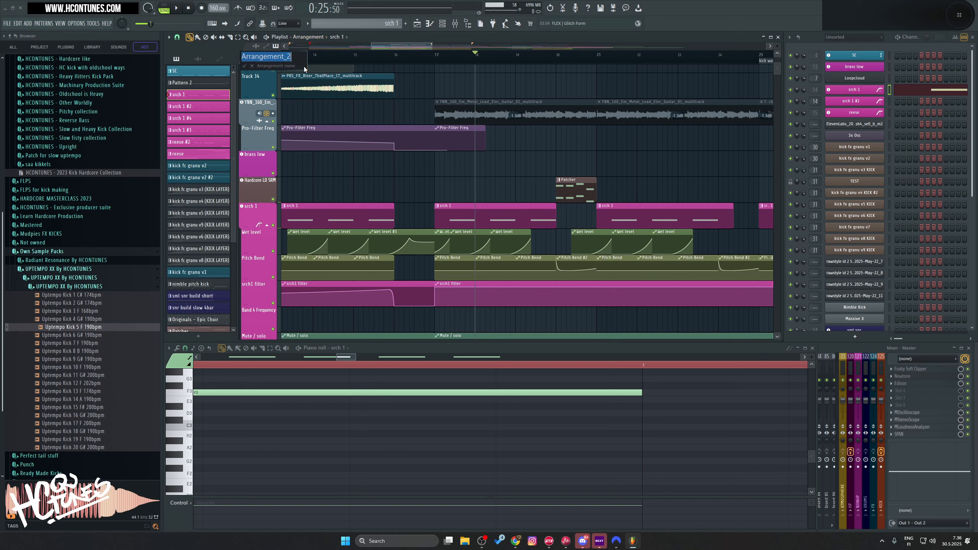
type("d")
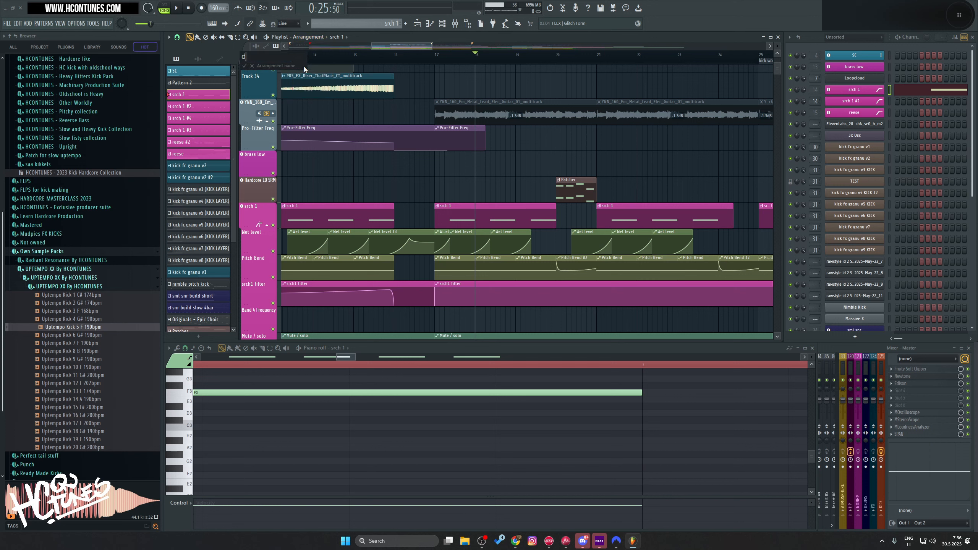
type("rop 1 editing")
key("Return")
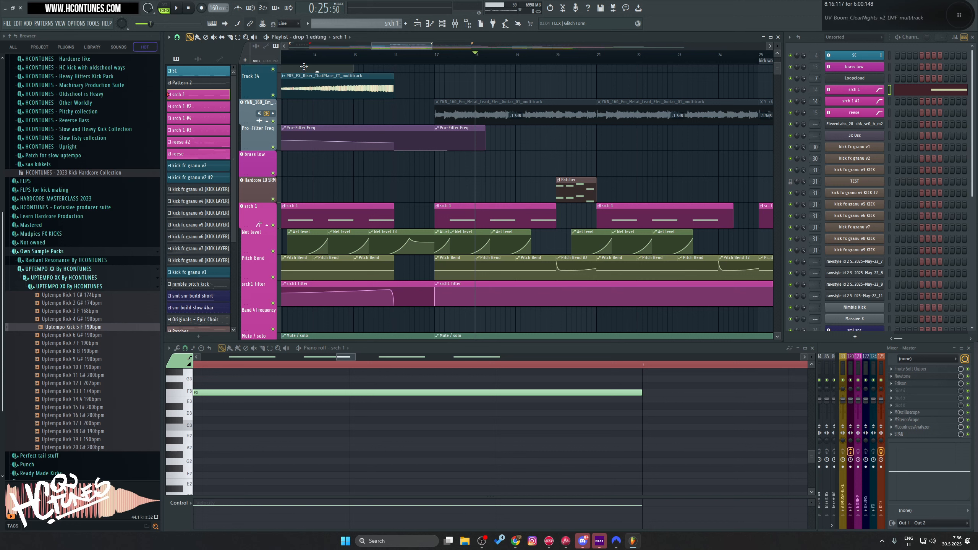
Step: Switch to the source arrangement and rename it "Original"
left_click(320, 37)
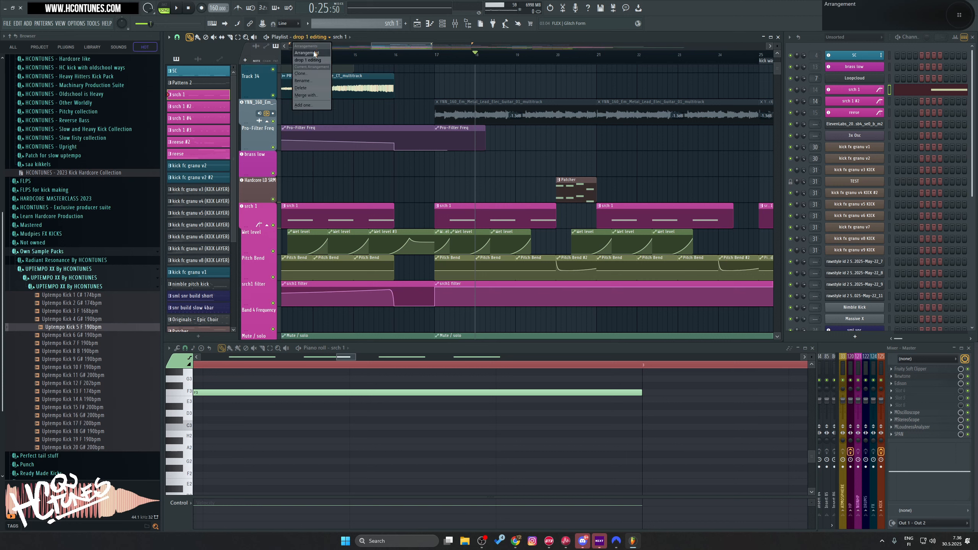
left_click(315, 54)
left_click(316, 38)
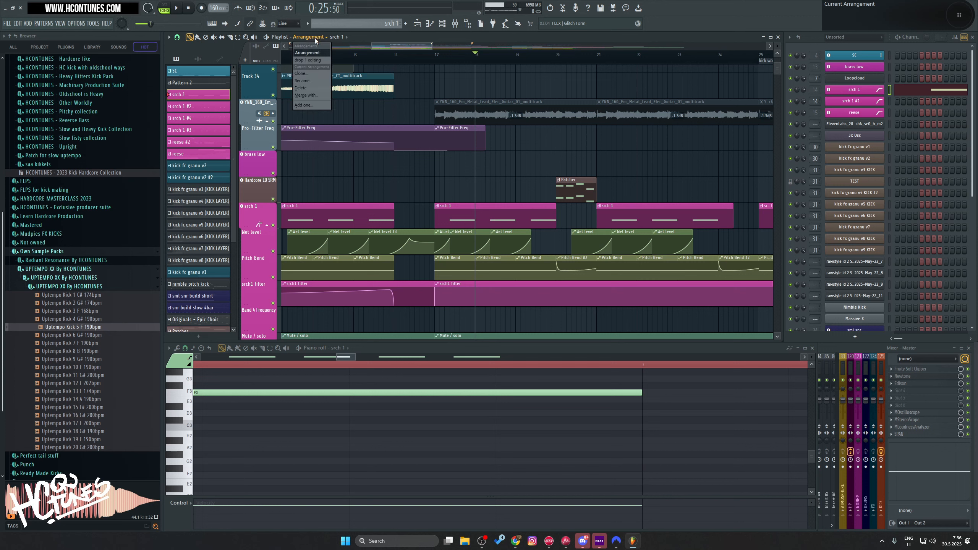
left_click(312, 81)
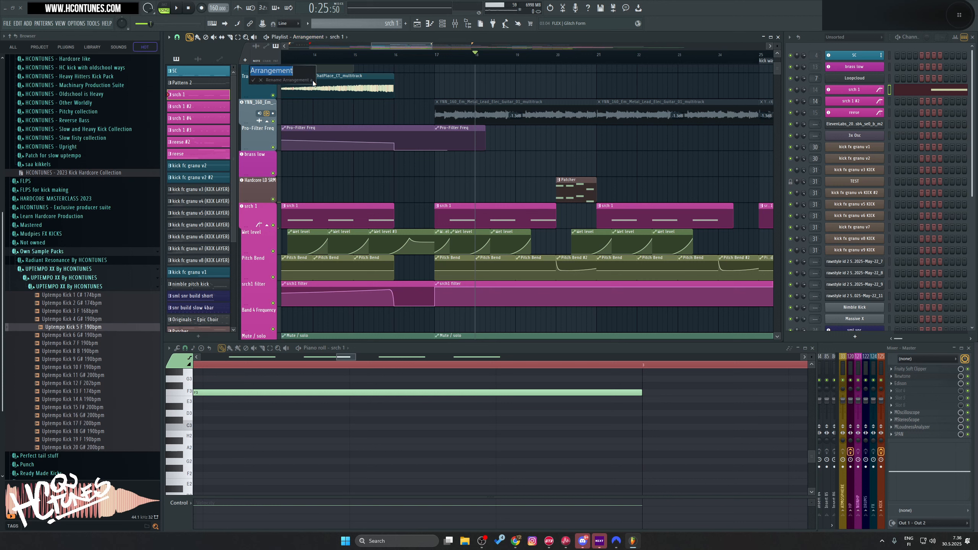
type("Original")
key("Return")
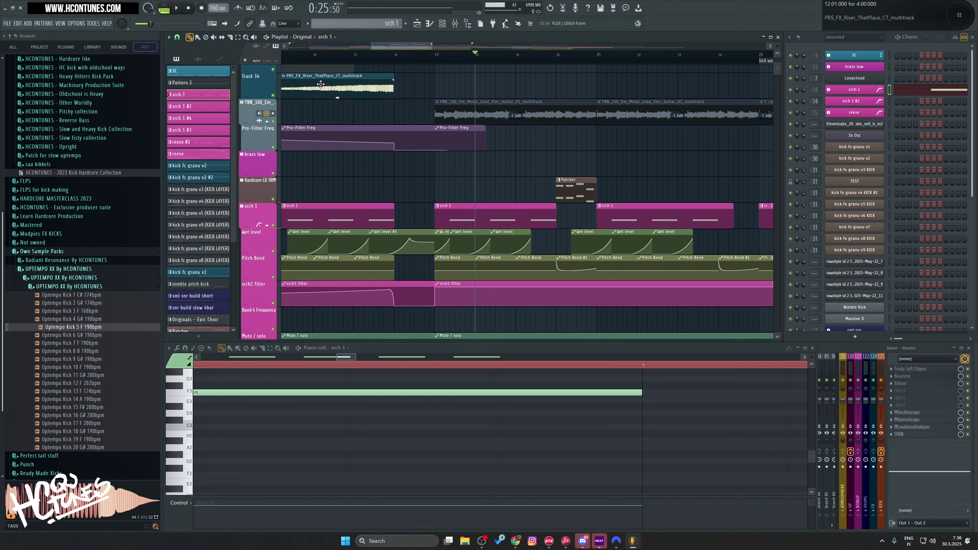
Step: Switch to the "drop 1 editing" arrangement and enlarge the playlist
left_click(311, 39)
left_click(316, 62)
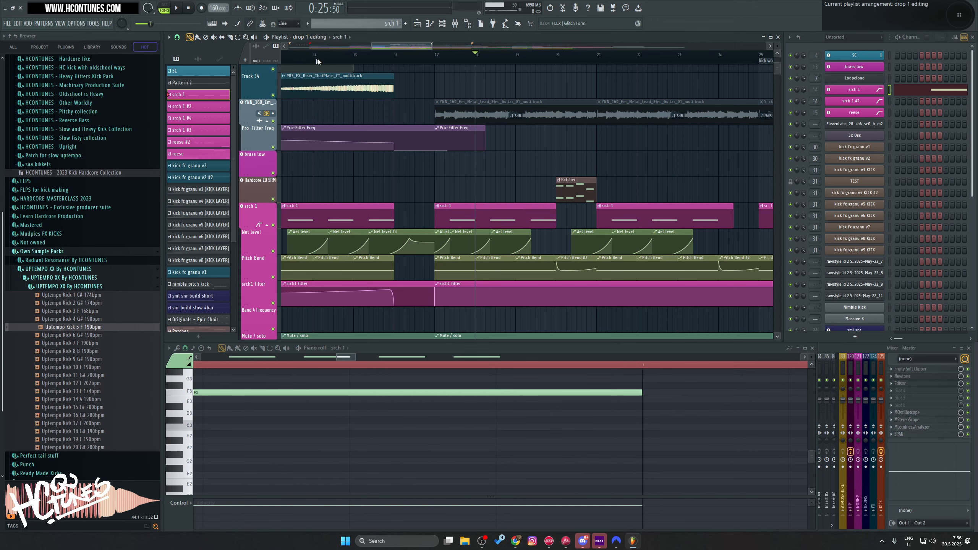
double_click(495, 36)
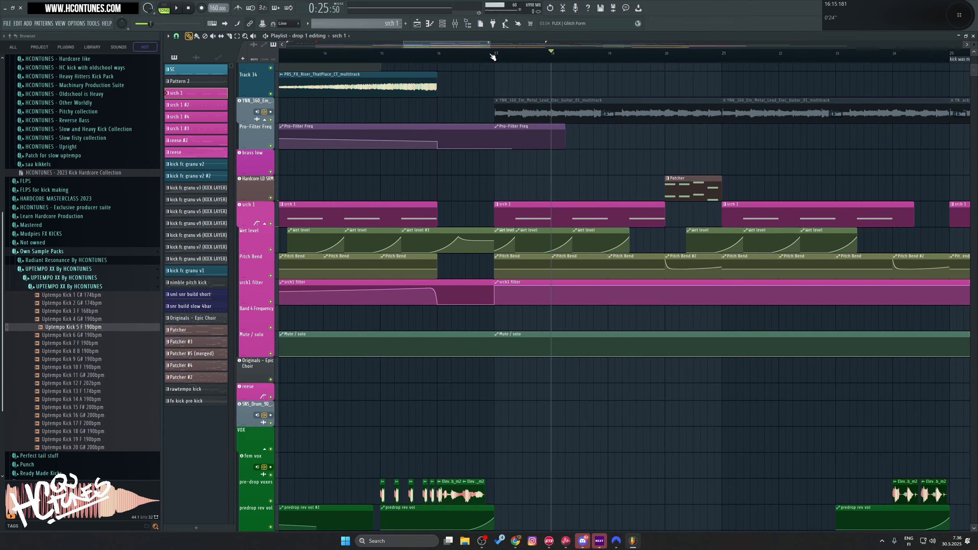
Step: Delete the srch 1 clips at bars 13, 17 and 25, the nearby early wet level clips, the first boom clip and the first riser
scroll(494, 54, "down", 6)
scroll(589, 255, "up", 1)
scroll(589, 255, "up", 4)
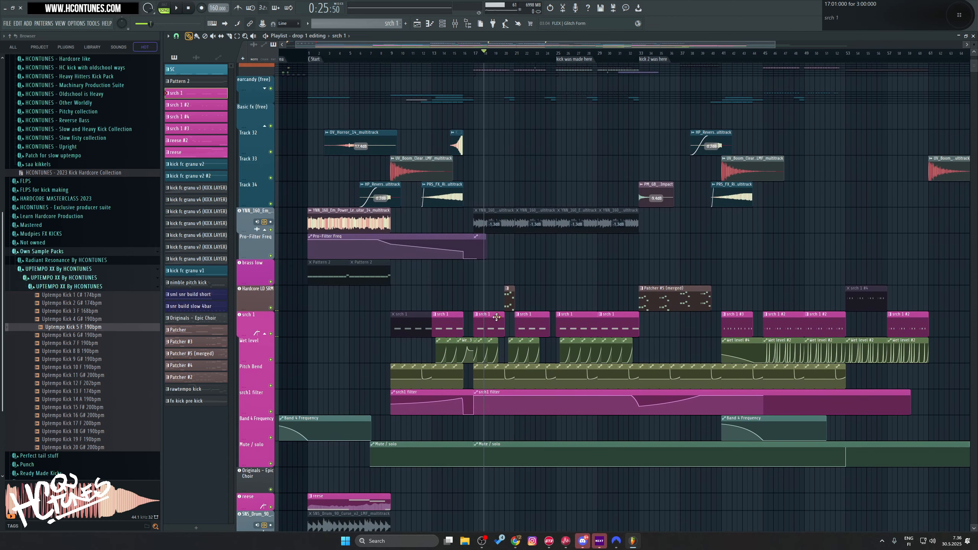
right_click(577, 326)
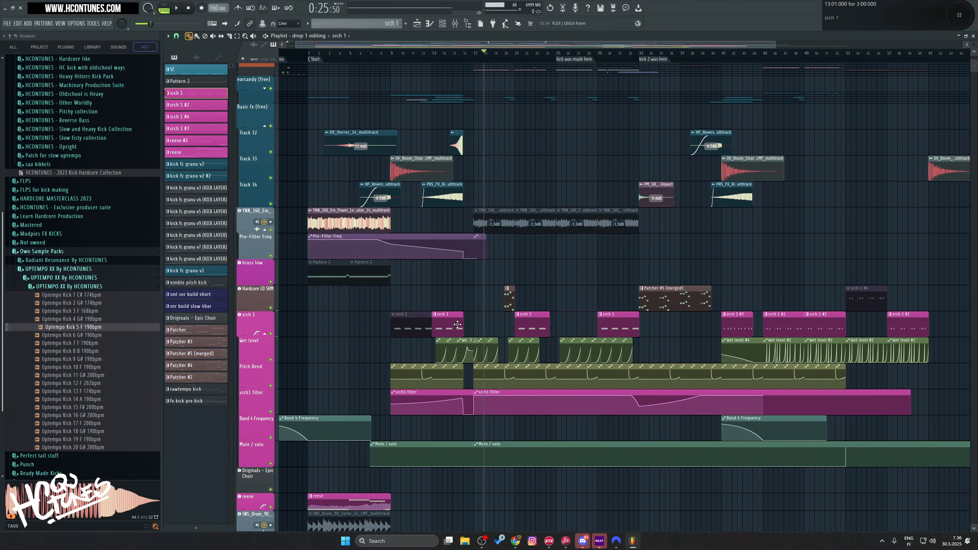
right_click(458, 328)
right_click(461, 351)
right_click(422, 168)
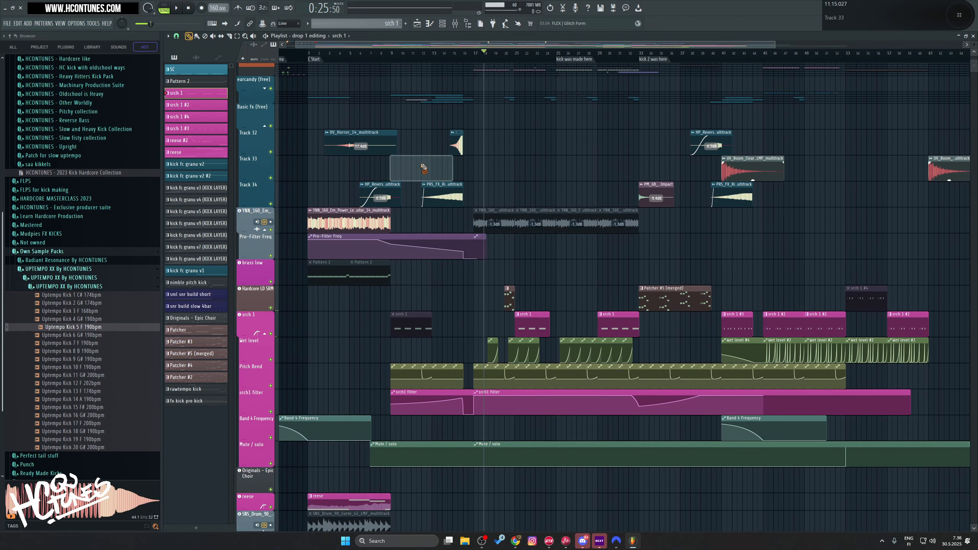
right_click(447, 195)
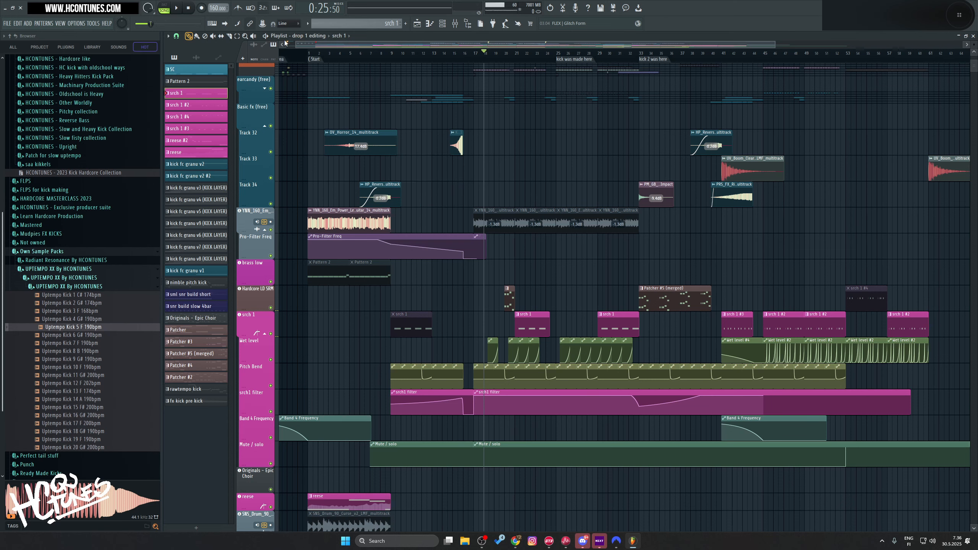
Step: Switch back to the "Original" arrangement and inspect its clips
left_click(311, 40)
left_click(308, 58)
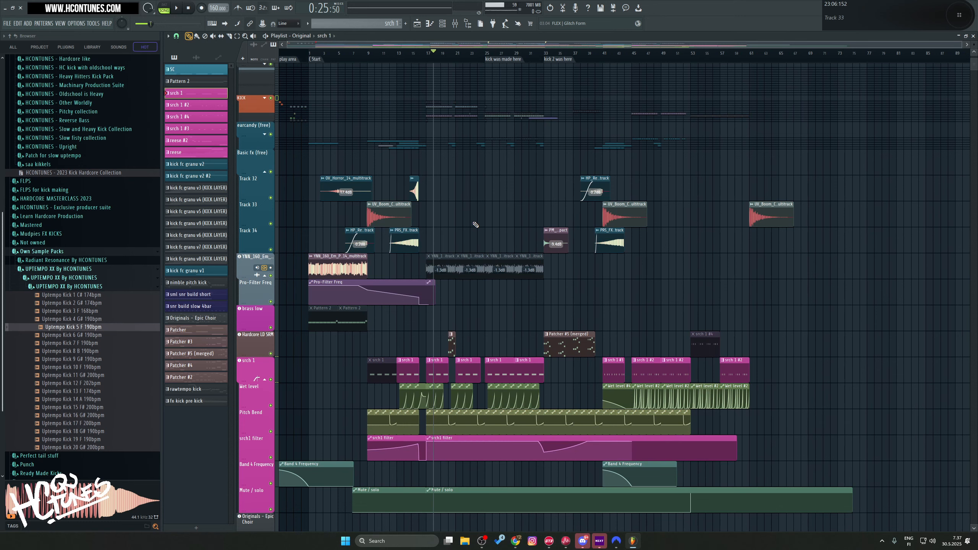
scroll(476, 231, "down", 5)
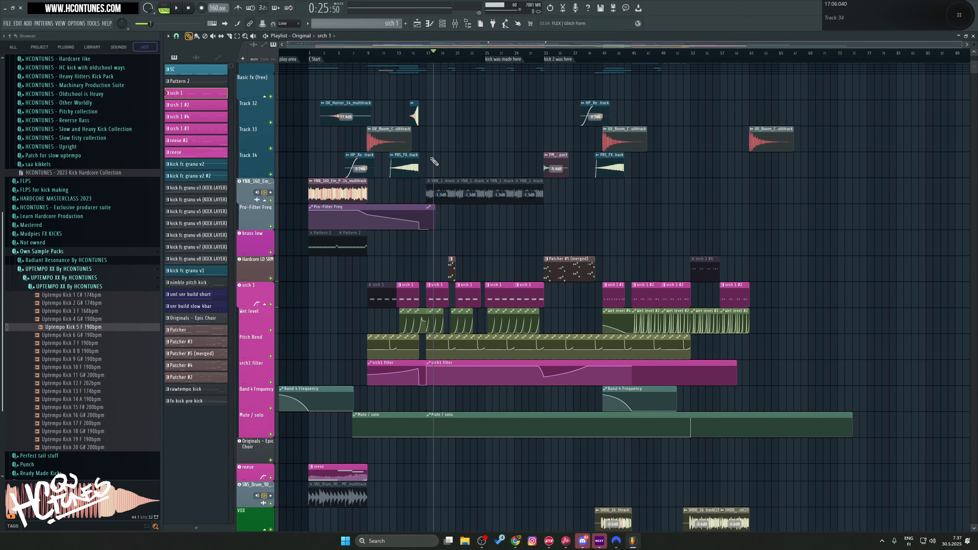
Step: Switch to the "drop 1 editing" arrangement and look over its remaining clips
left_click(302, 36)
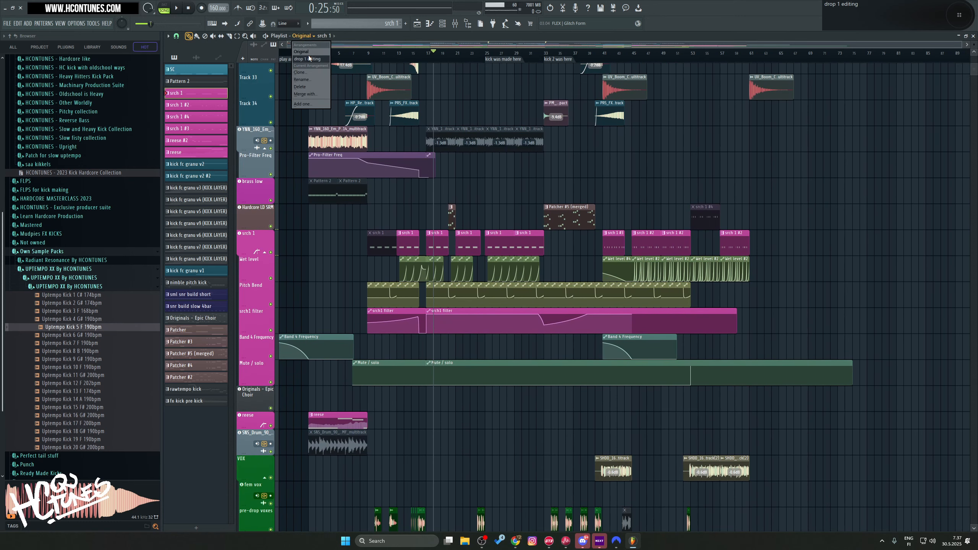
left_click(309, 55)
scroll(557, 367, "down", 3)
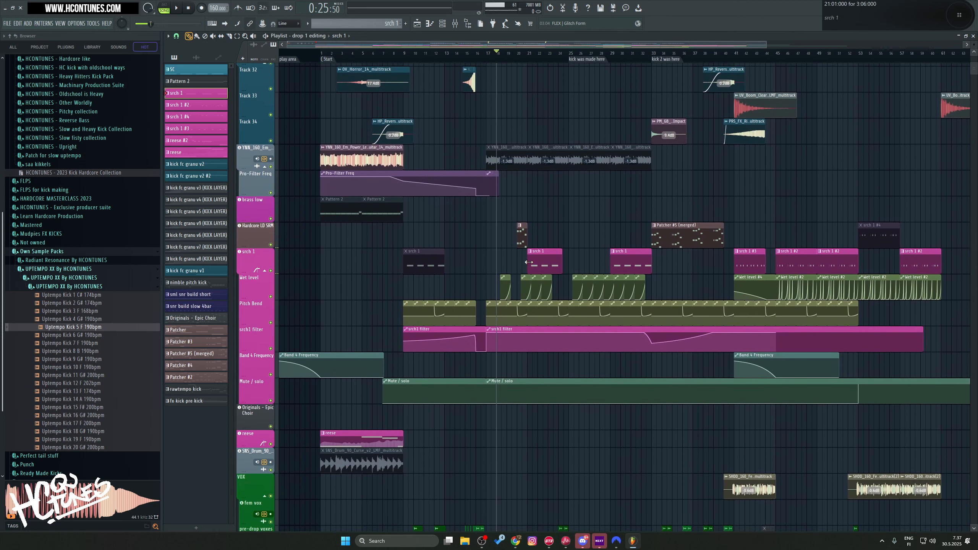
scroll(524, 259, "up", 3)
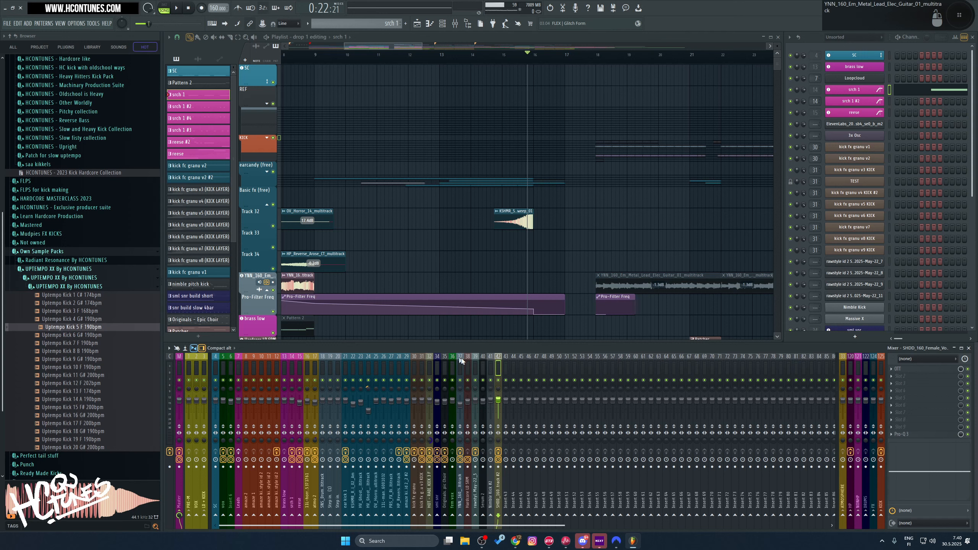
Step: Check the OTT and Pro-Q 3 effects on the female vocal's mixer track 42
left_click(914, 370)
left_click(913, 370)
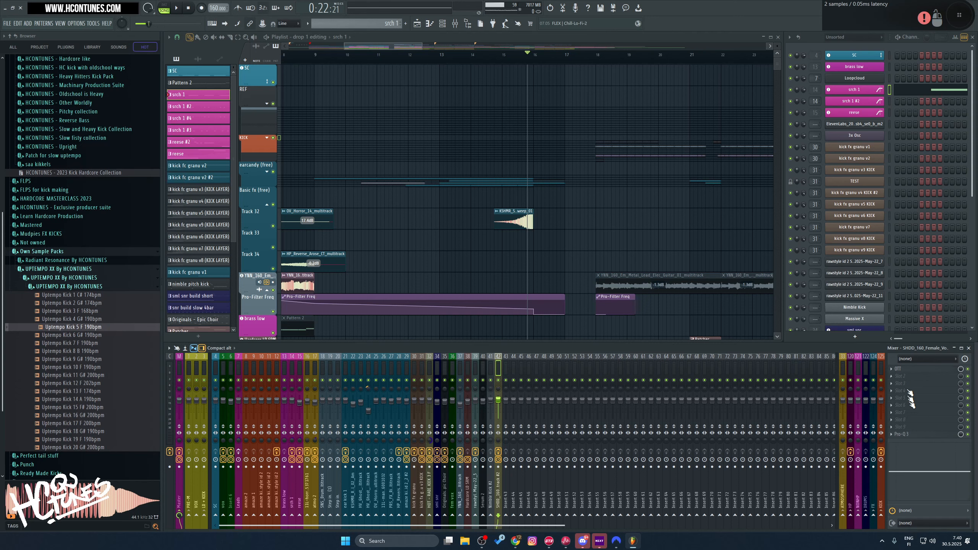
left_click(908, 434)
left_click(909, 435)
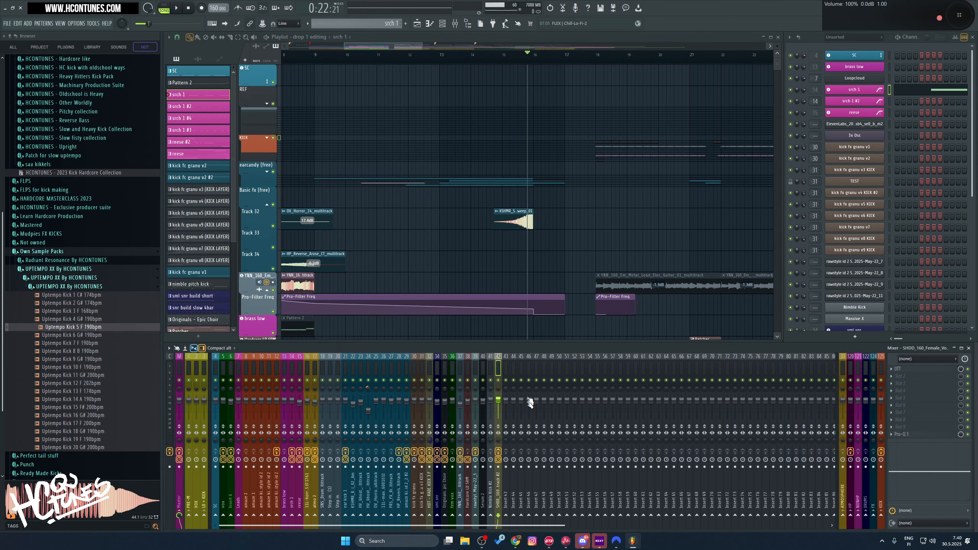
Step: Copy the female vocal's mixer track state from track 42 to track 43, and from there to track 44
right_click(498, 372)
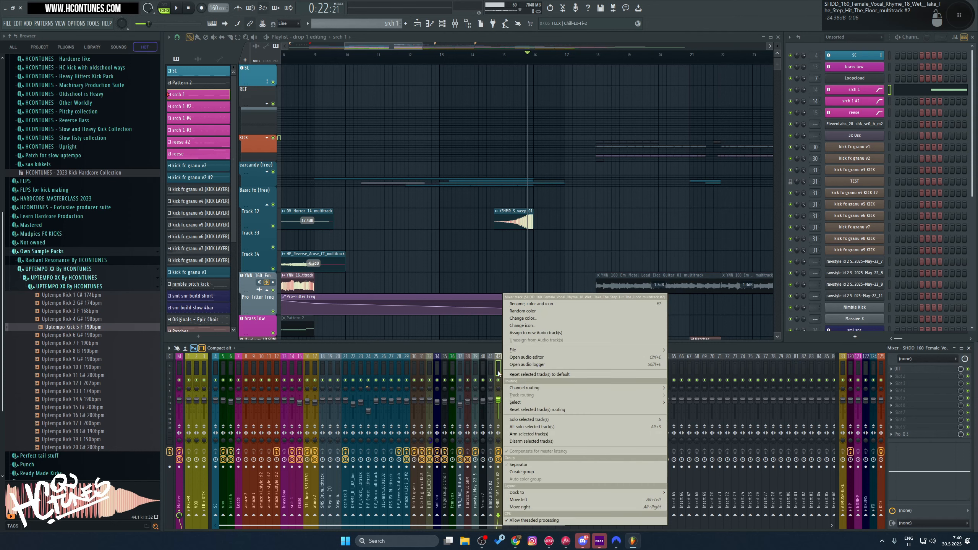
mouse_move(518, 349)
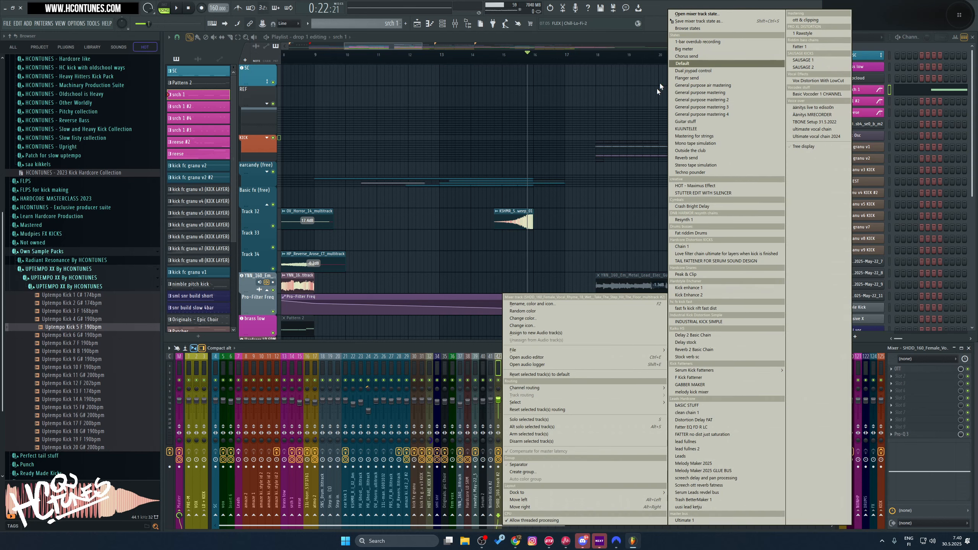
left_click_drag(693, 21, 504, 371)
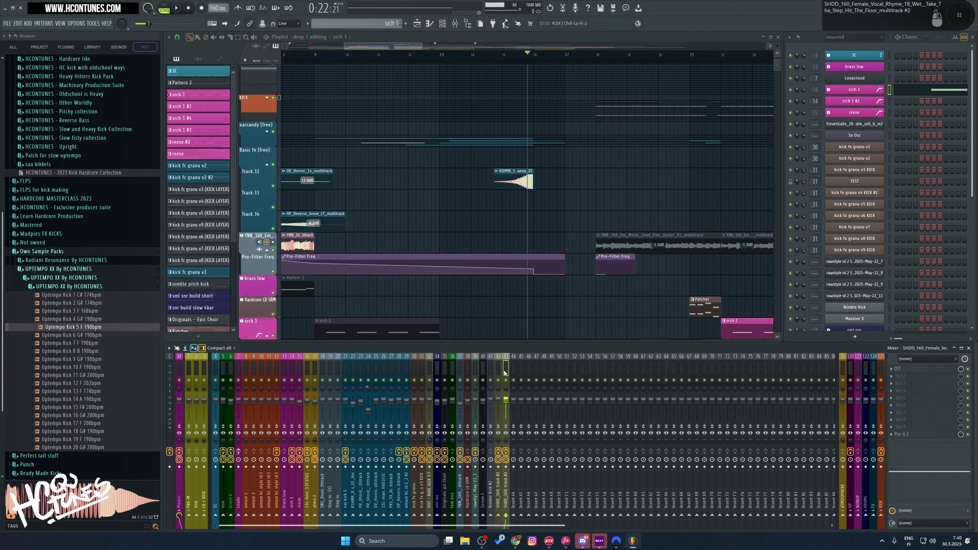
right_click(504, 371)
mouse_move(518, 351)
left_click_drag(691, 21, 511, 370)
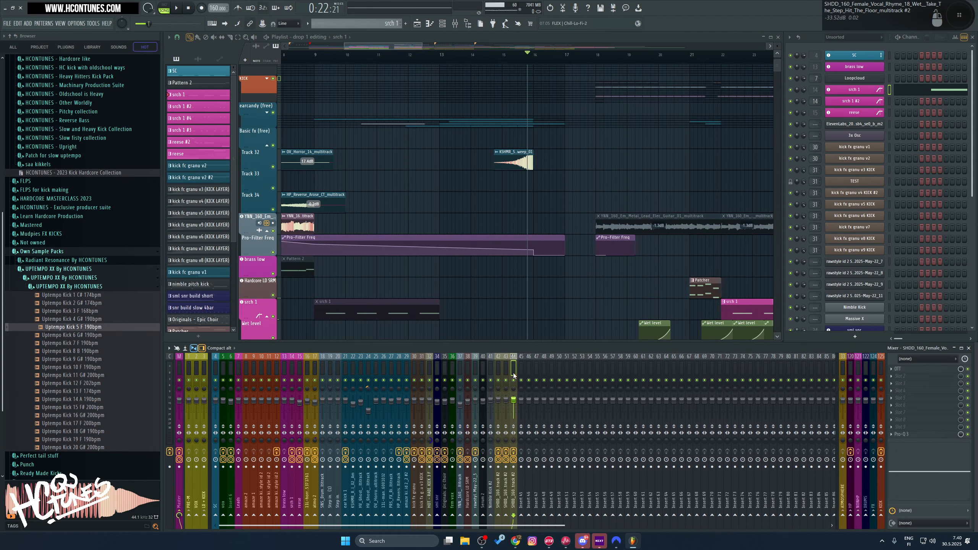
right_click(514, 372)
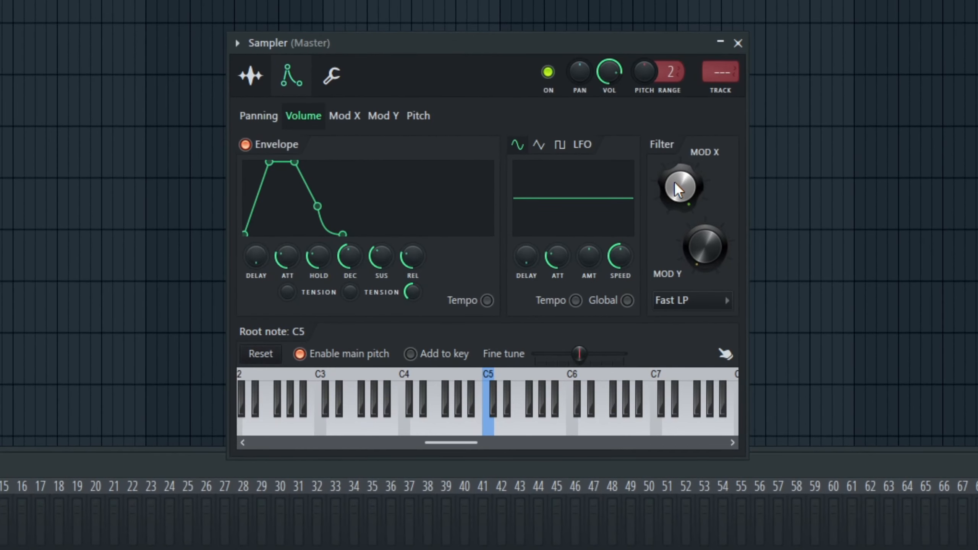
Step: Adjust the filter's Mod X amount slightly on the Sampler channel
left_click_drag(674, 181, 674, 174)
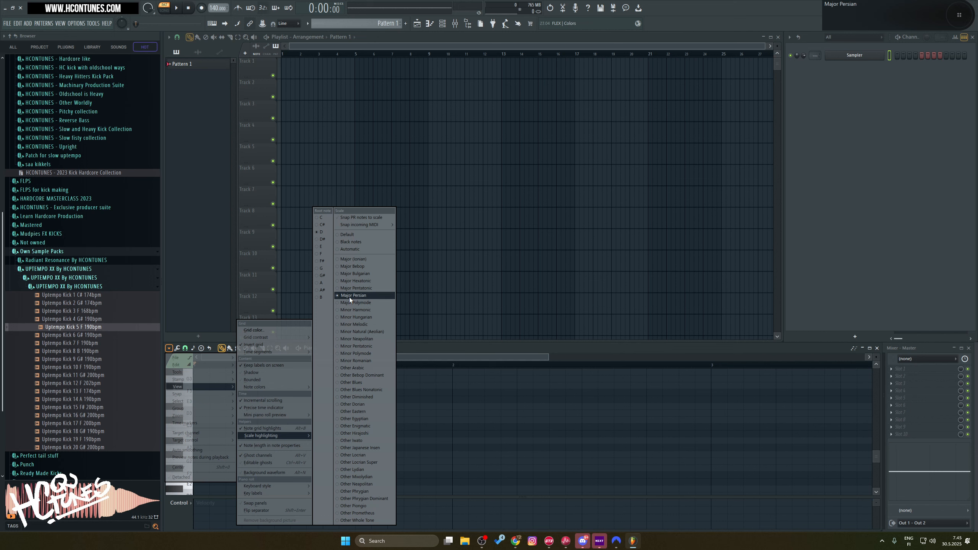
Step: Set the piano roll's scale highlighting to Major Persian and reopen the list of scales
left_click(349, 297)
left_click(168, 348)
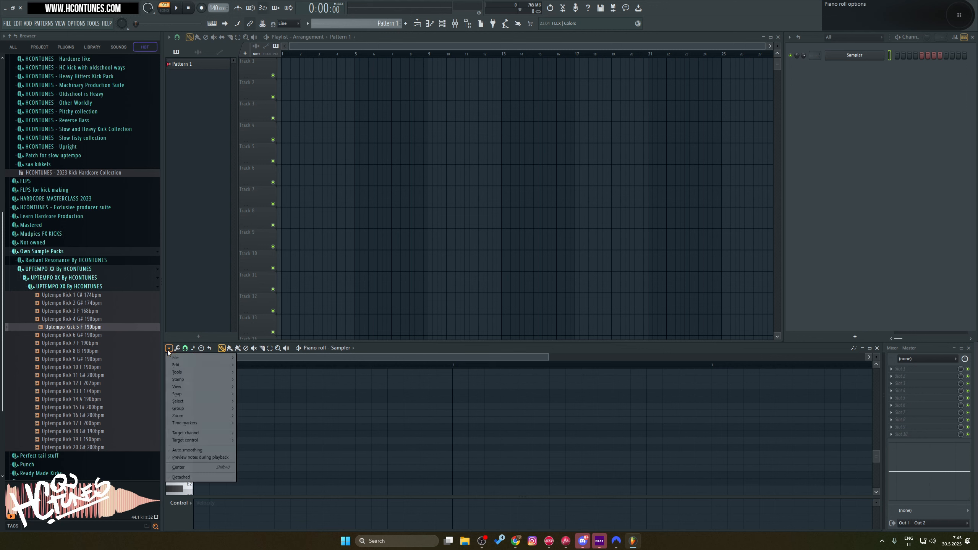
mouse_move(211, 384)
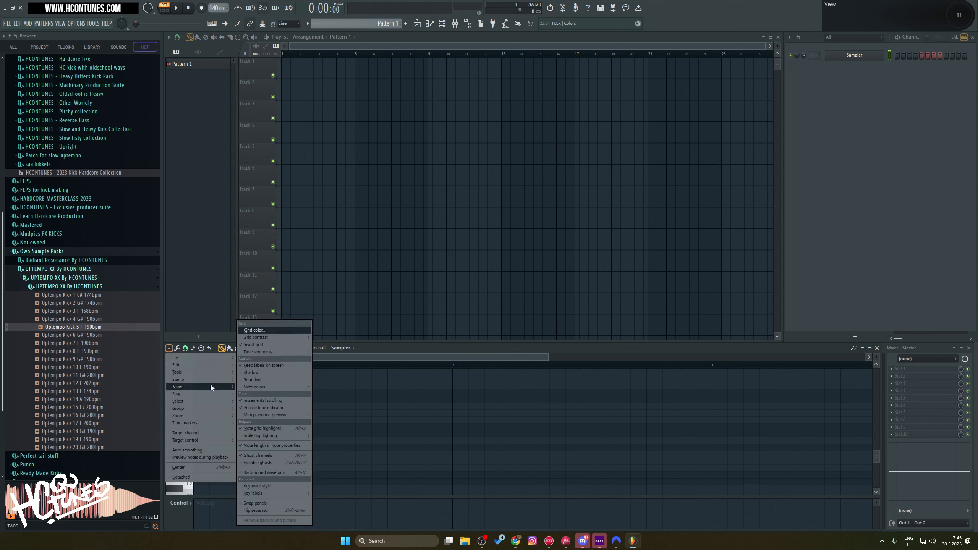
mouse_move(289, 436)
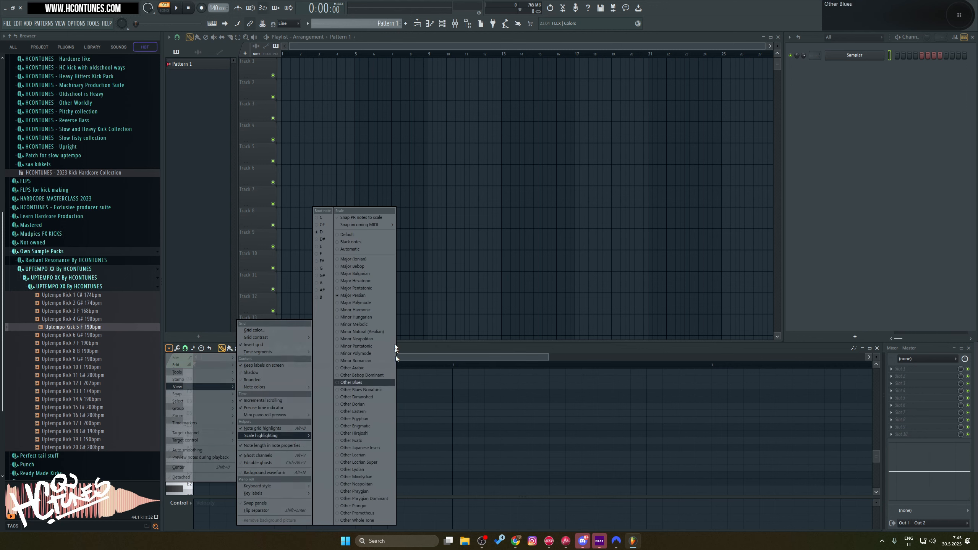